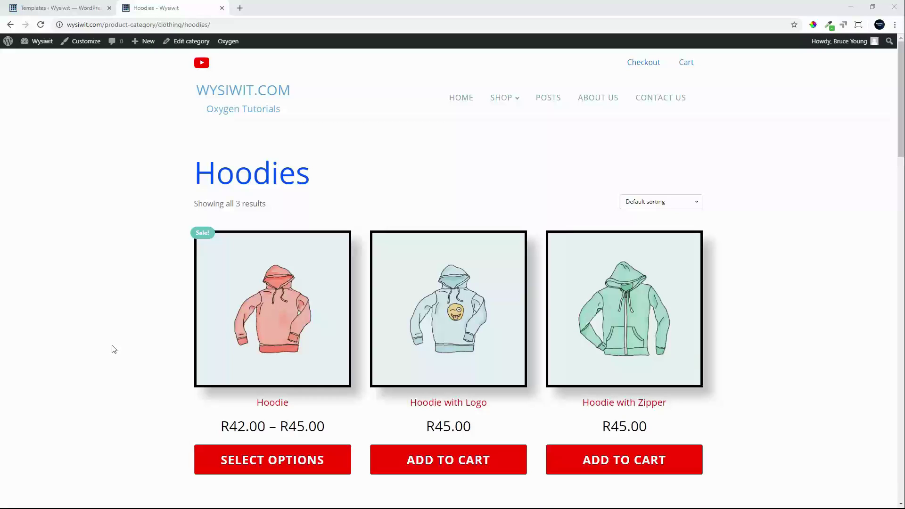
- Scroll down and back up through the finished Hoodies archive page to review its product listings
{"action": "scroll", "coordinate": [95, 341], "scroll_direction": "down", "scroll_amount": 7}
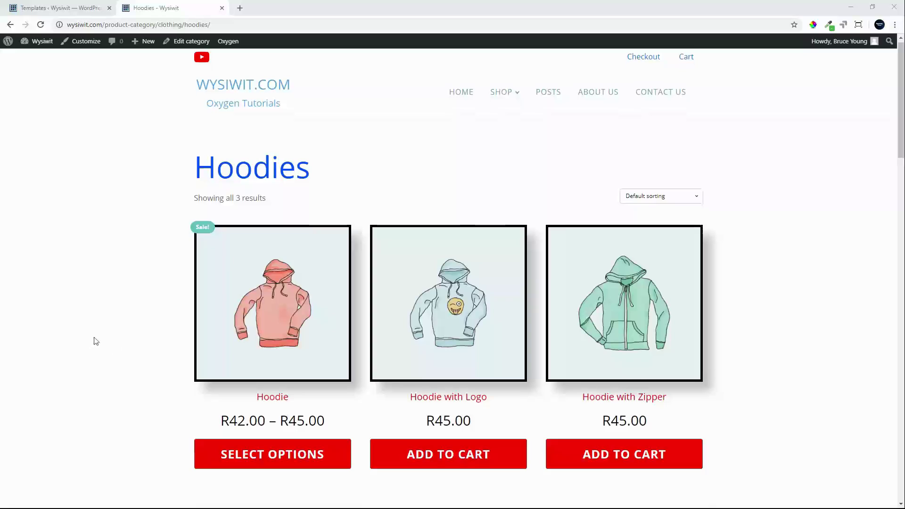
{"action": "scroll", "coordinate": [96, 340], "scroll_direction": "down", "scroll_amount": 7}
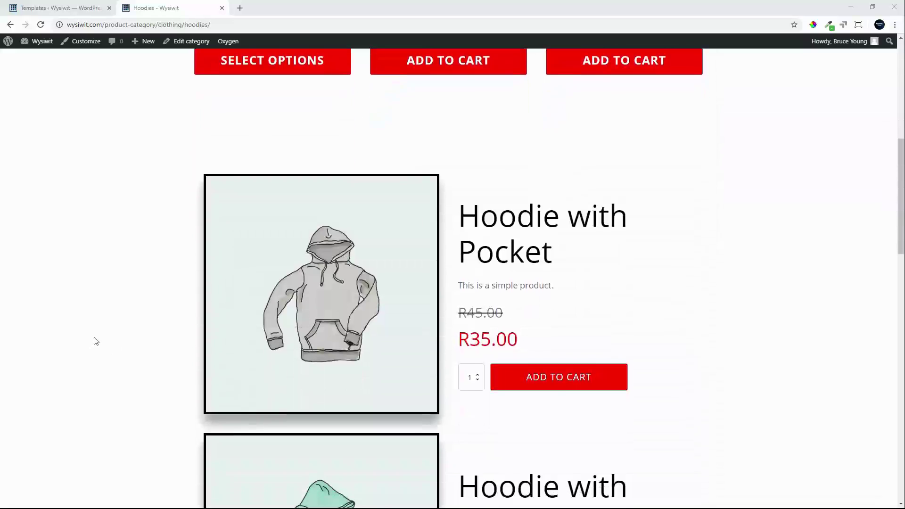
{"action": "scroll", "coordinate": [95, 341], "scroll_direction": "down", "scroll_amount": 6}
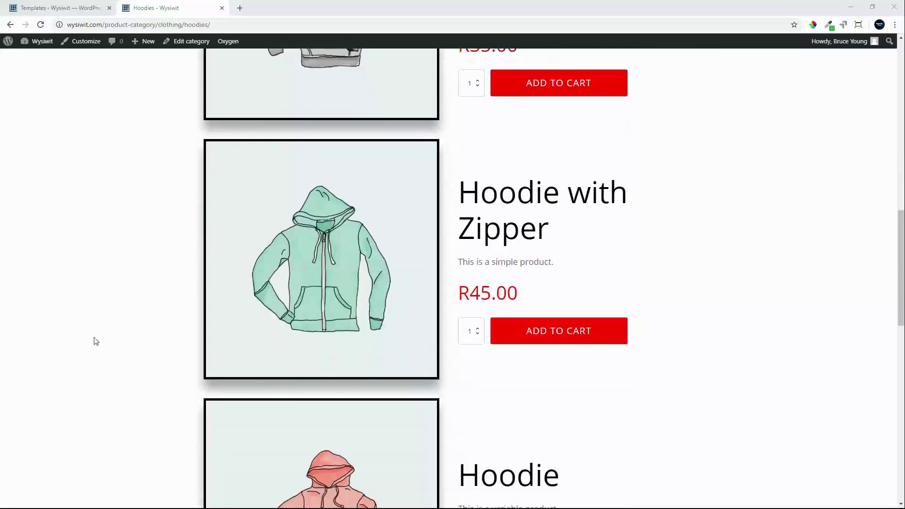
{"action": "scroll", "coordinate": [95, 341], "scroll_direction": "down", "scroll_amount": 5}
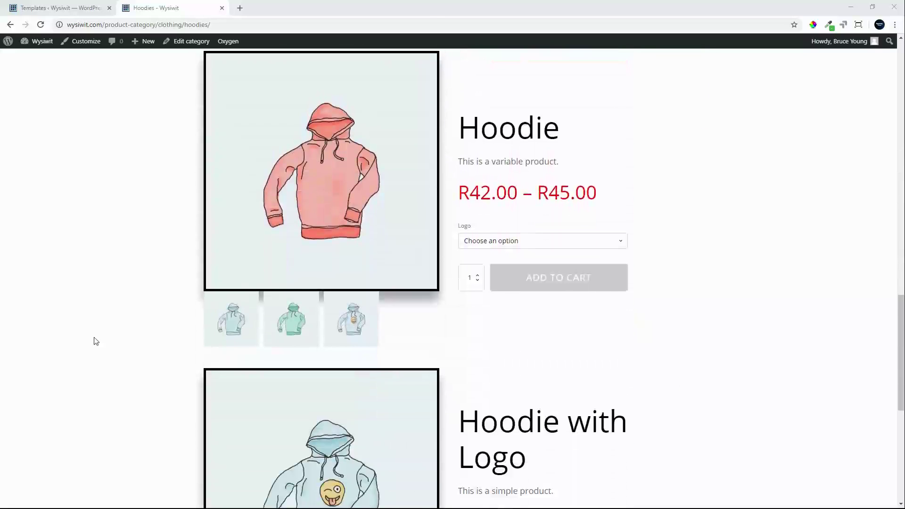
{"action": "scroll", "coordinate": [95, 341], "scroll_direction": "up", "scroll_amount": 7}
{"action": "scroll", "coordinate": [96, 340], "scroll_direction": "up", "scroll_amount": 10}
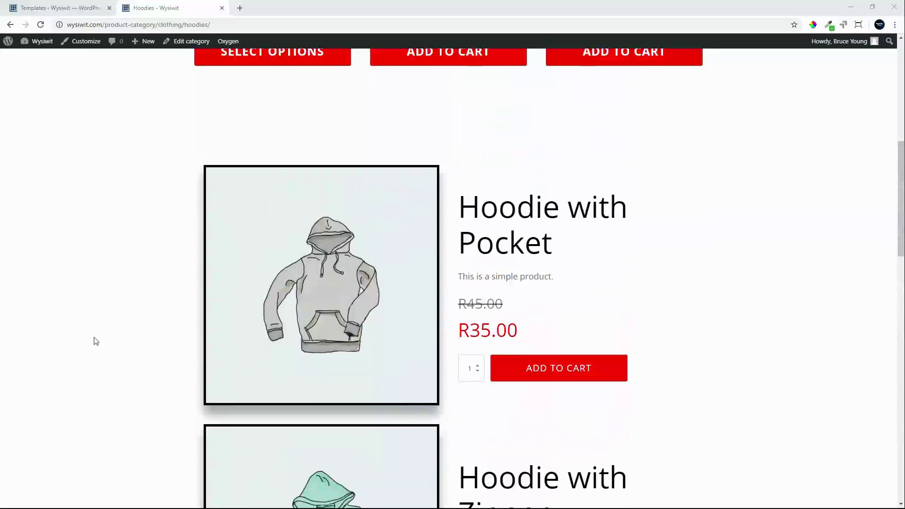
{"action": "scroll", "coordinate": [96, 341], "scroll_direction": "up", "scroll_amount": 9}
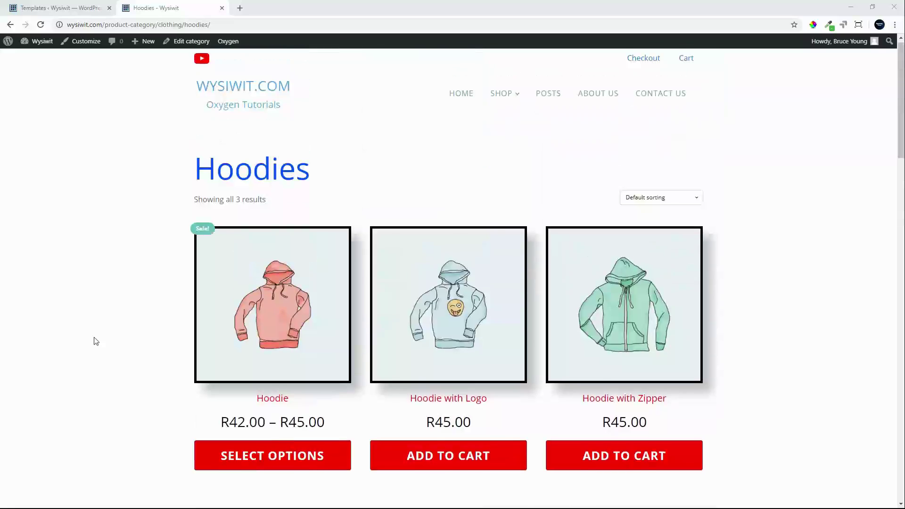
- Open the Archive - Hoodies template from the WordPress Templates list in the Oxygen visual editor
{"action": "left_click", "coordinate": [62, 11]}
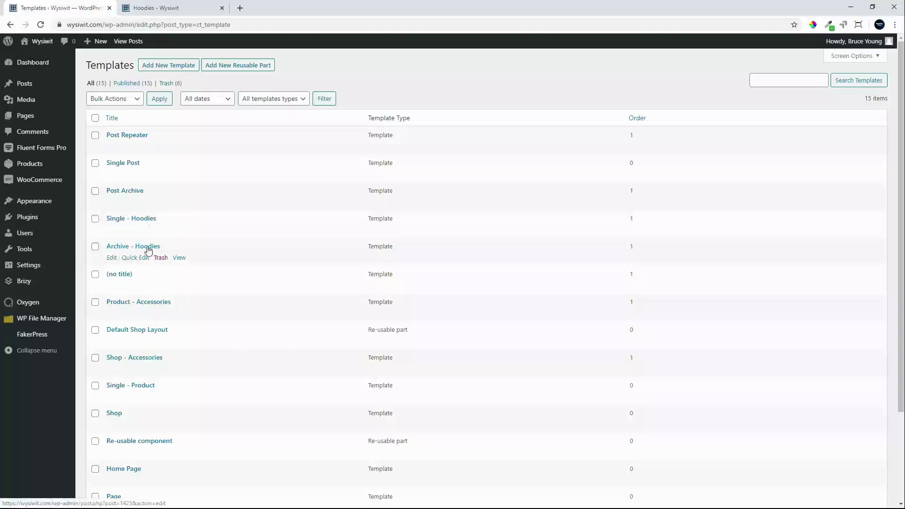
{"action": "left_click", "coordinate": [148, 249]}
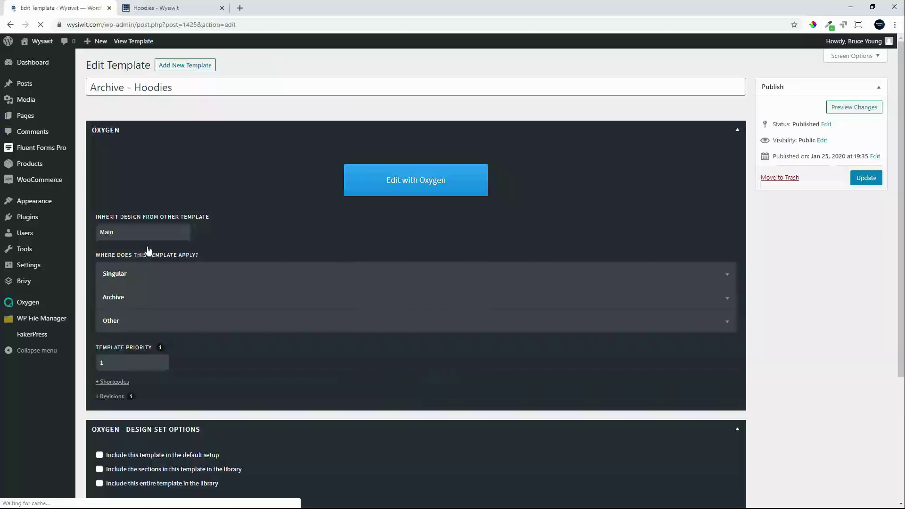
{"action": "left_click", "coordinate": [406, 179]}
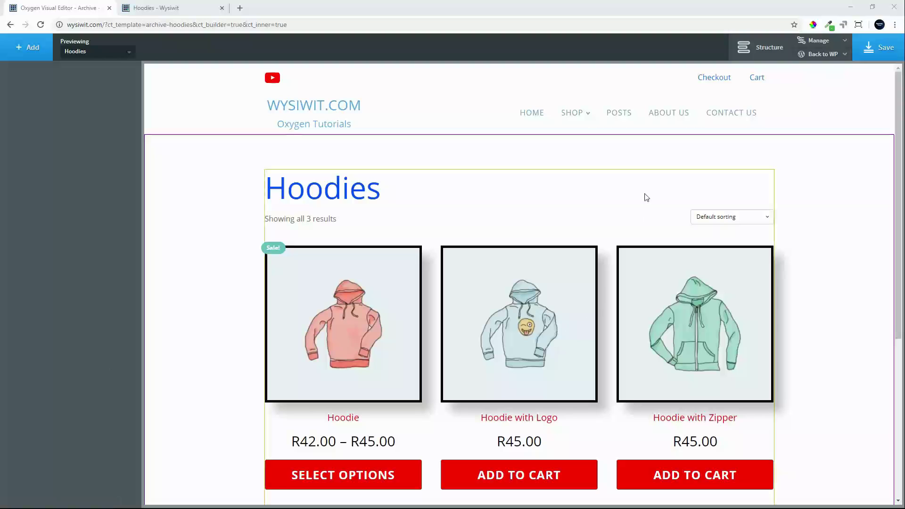
- Select the Products List, show the Structure tree and collapse Section (#2)
{"action": "left_click", "coordinate": [405, 218]}
{"action": "scroll", "coordinate": [410, 215], "scroll_direction": "down", "scroll_amount": 2}
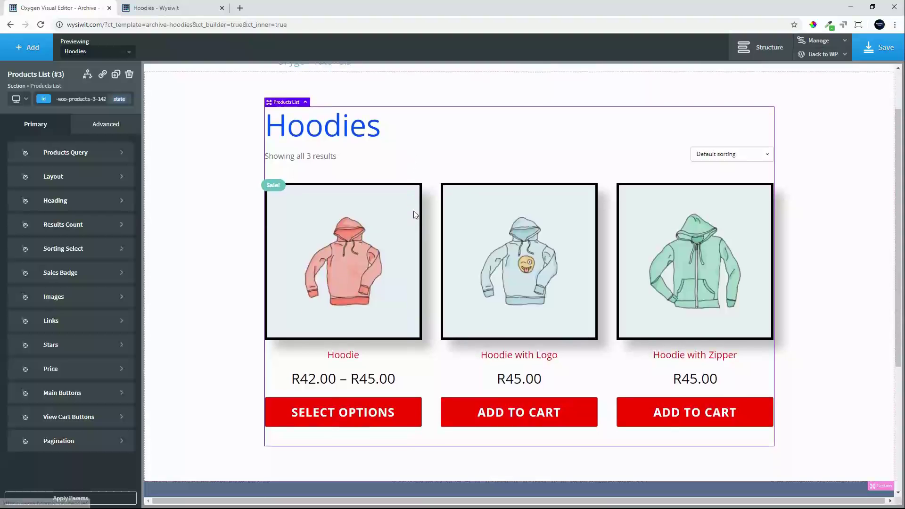
{"action": "scroll", "coordinate": [414, 212], "scroll_direction": "down", "scroll_amount": 2}
{"action": "scroll", "coordinate": [414, 212], "scroll_direction": "up", "scroll_amount": 3}
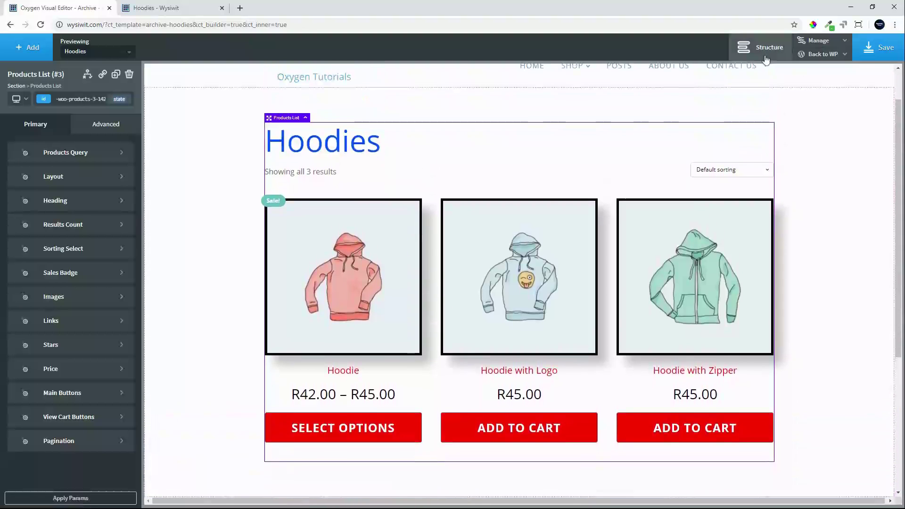
{"action": "left_click", "coordinate": [765, 60]}
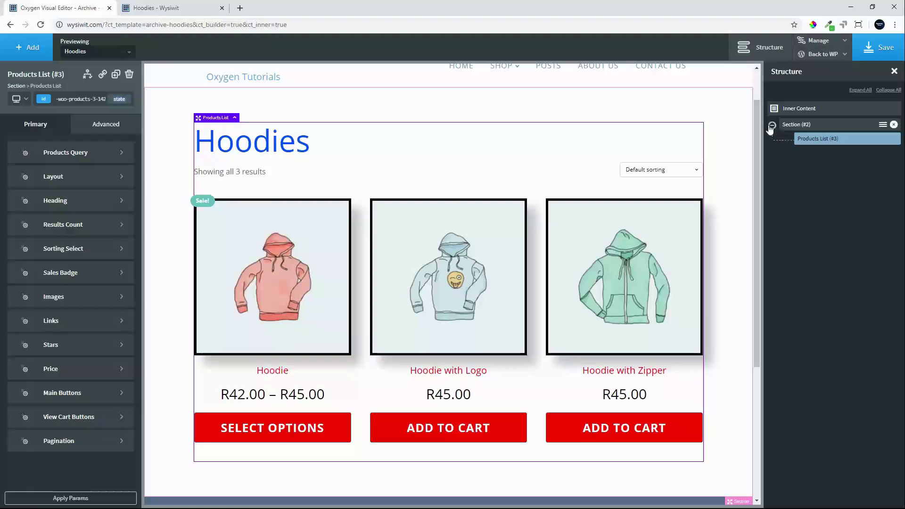
{"action": "left_click", "coordinate": [772, 125]}
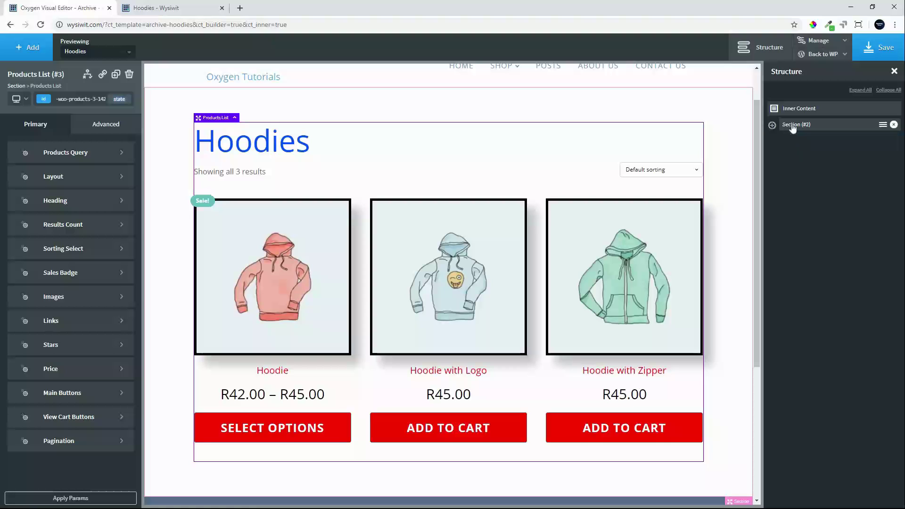
- Add a new Section holding a Repeater with a WooCommerce Product Builder inside
{"action": "left_click", "coordinate": [27, 49]}
{"action": "left_click", "coordinate": [38, 132]}
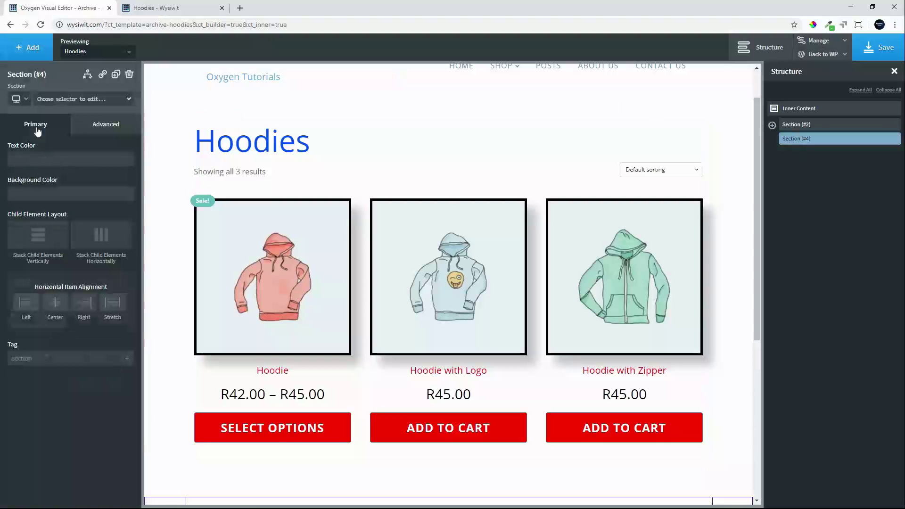
{"action": "left_click", "coordinate": [27, 47]}
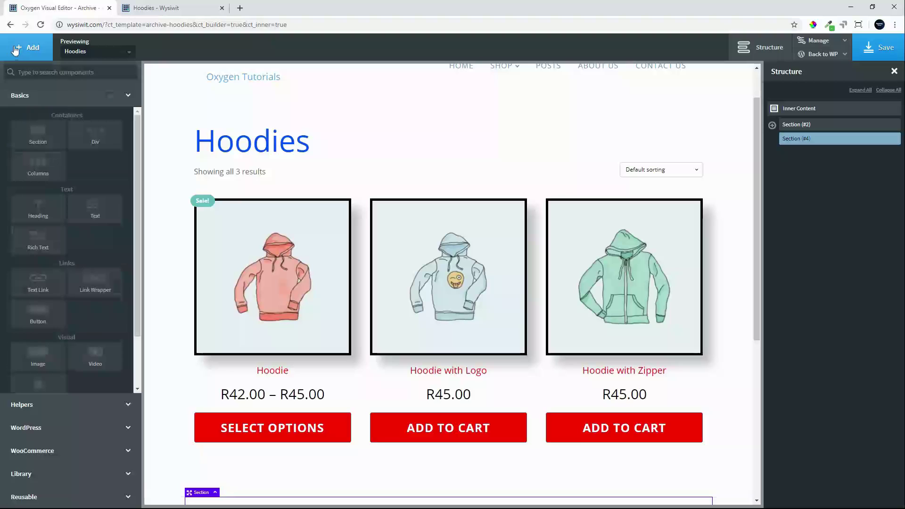
{"action": "left_click", "coordinate": [49, 409]}
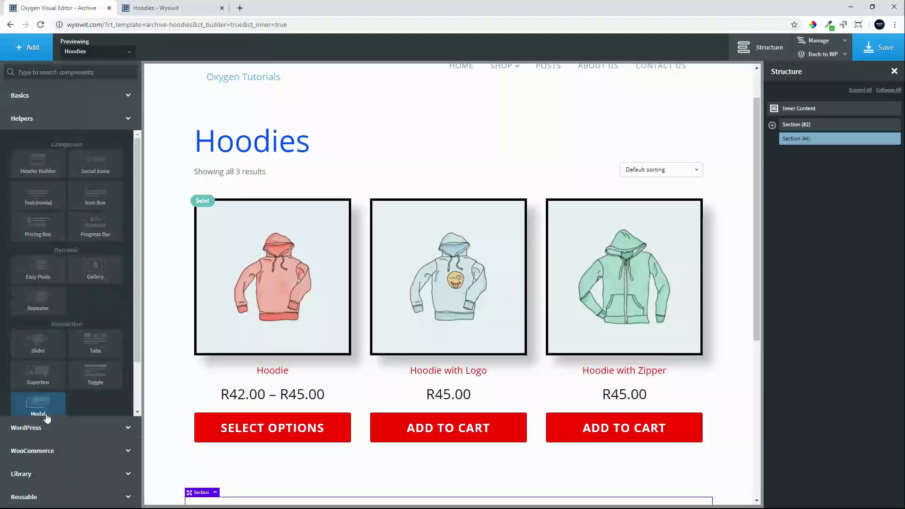
{"action": "left_click", "coordinate": [43, 308]}
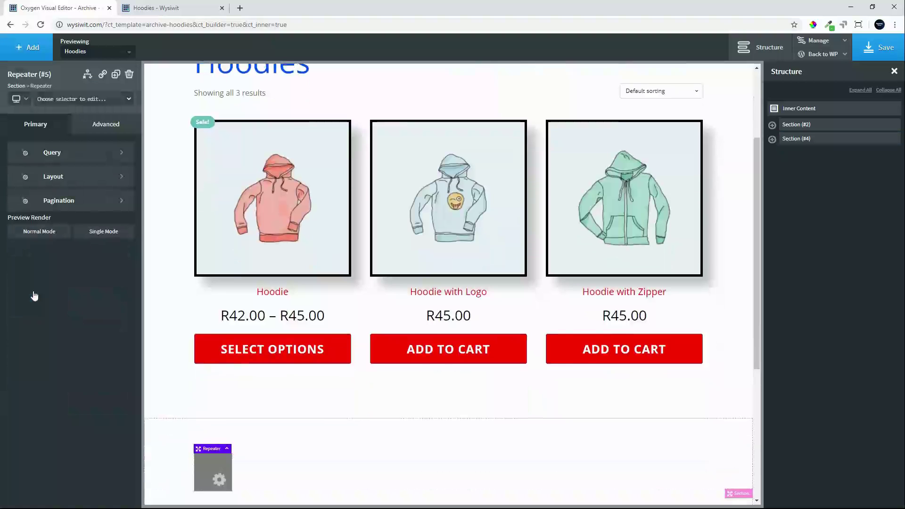
{"action": "left_click", "coordinate": [19, 49]}
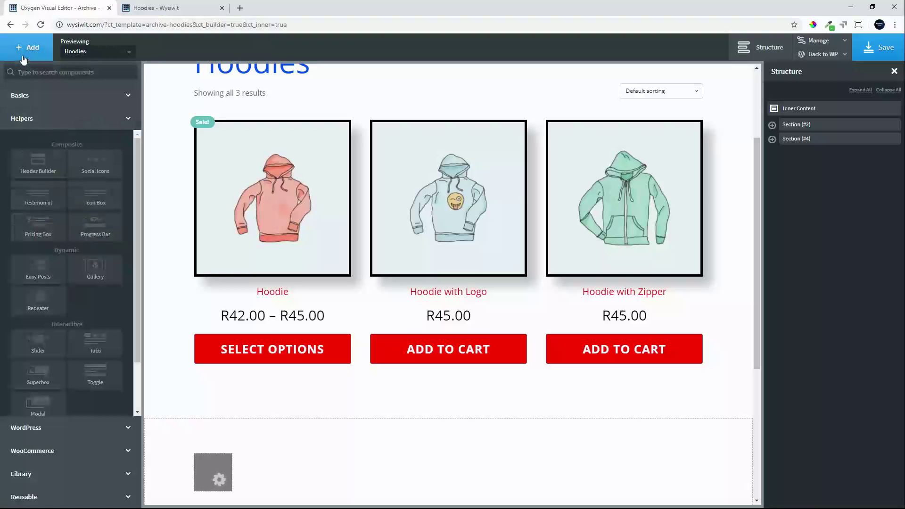
{"action": "left_click", "coordinate": [61, 451]}
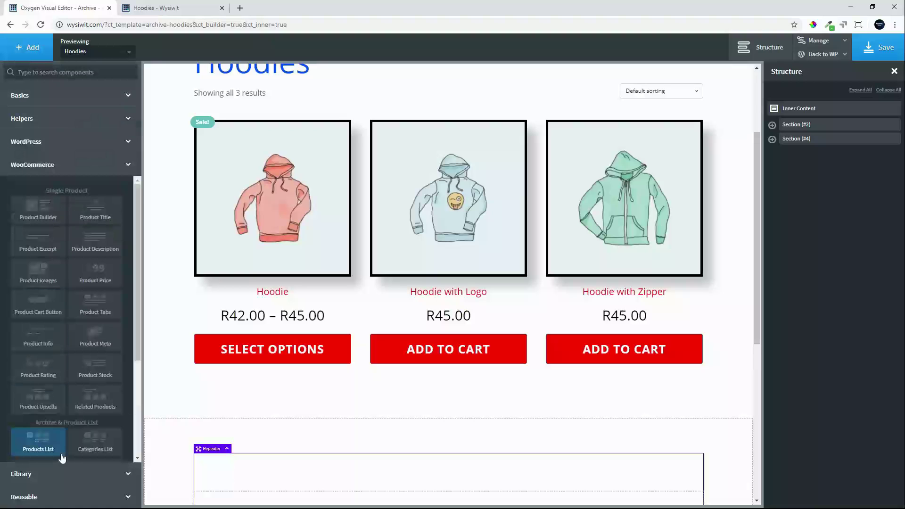
{"action": "left_click", "coordinate": [43, 213]}
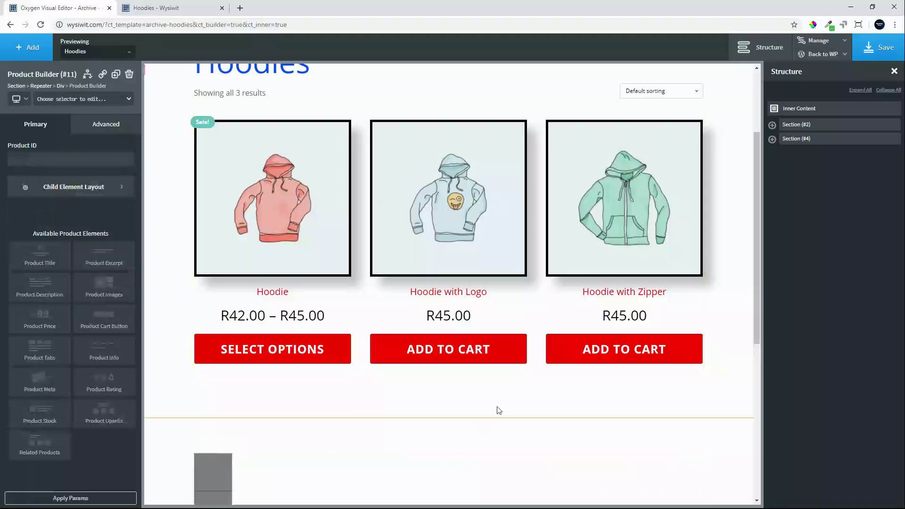
- Expand Section (#4), Repeater (#5) and Div (#6) in Structure to reveal Product Builder (#11)
{"action": "scroll", "coordinate": [490, 337], "scroll_direction": "down", "scroll_amount": 3}
{"action": "scroll", "coordinate": [493, 336], "scroll_direction": "down", "scroll_amount": 3}
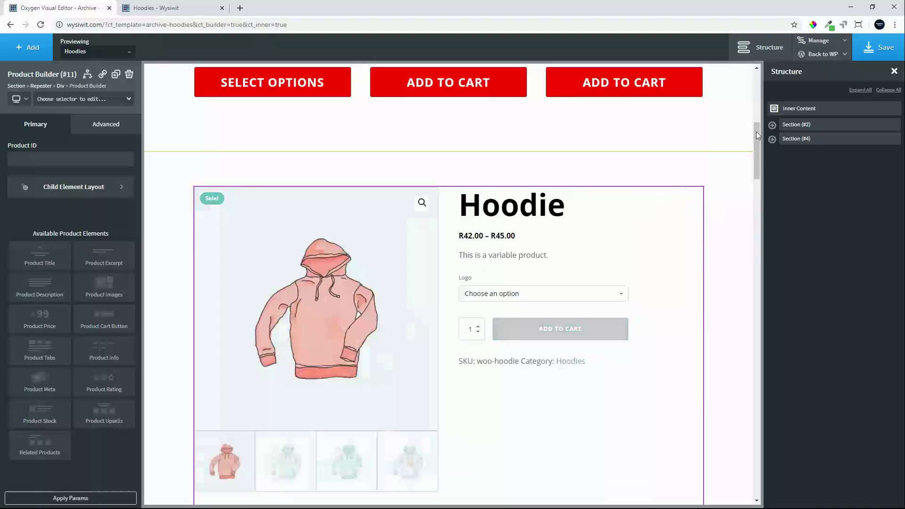
{"action": "left_click", "coordinate": [772, 139]}
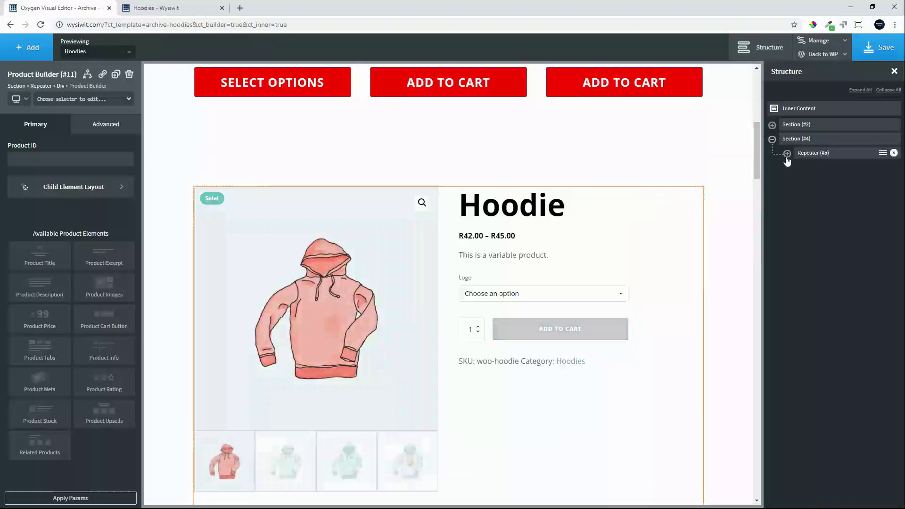
{"action": "left_click", "coordinate": [787, 153]}
{"action": "left_click", "coordinate": [802, 167]}
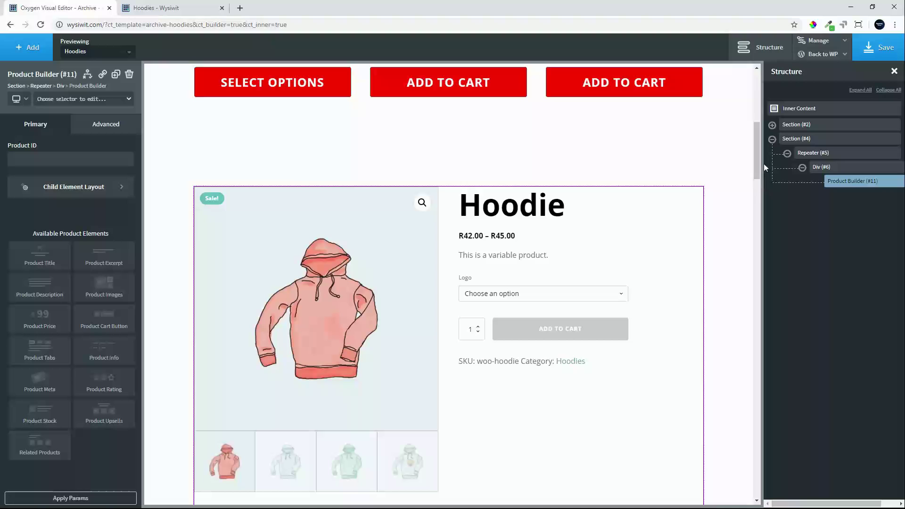
{"action": "scroll", "coordinate": [753, 170], "scroll_direction": "down", "scroll_amount": 1}
{"action": "scroll", "coordinate": [753, 171], "scroll_direction": "down", "scroll_amount": 3}
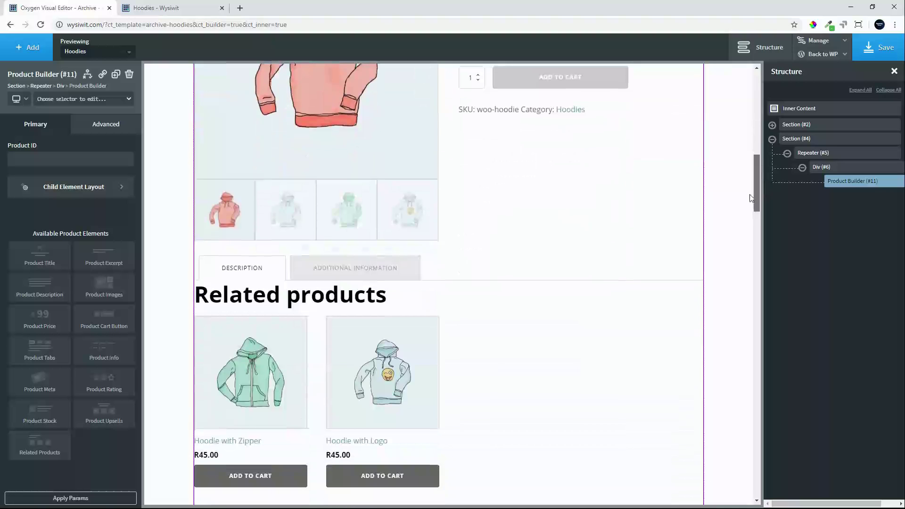
{"action": "left_click_drag", "start_coordinate": [755, 195], "coordinate": [746, 98]}
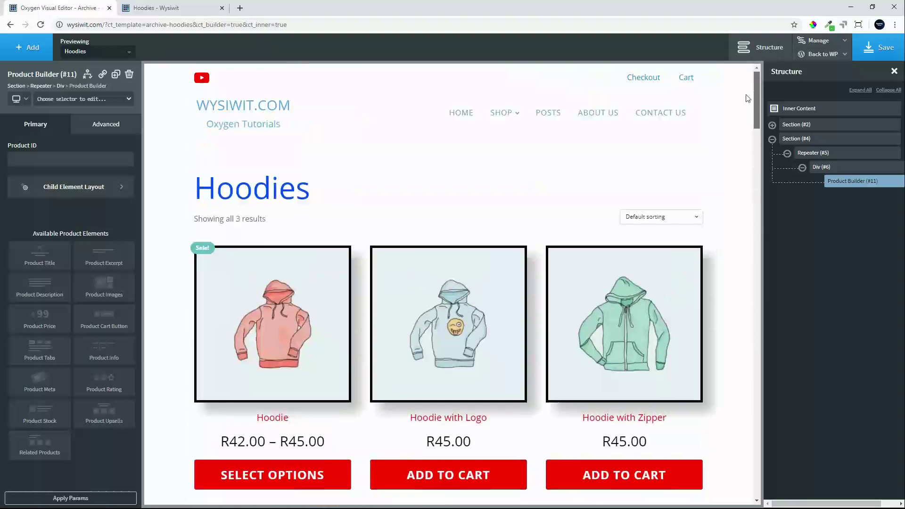
{"action": "scroll", "coordinate": [746, 98], "scroll_direction": "down", "scroll_amount": 10}
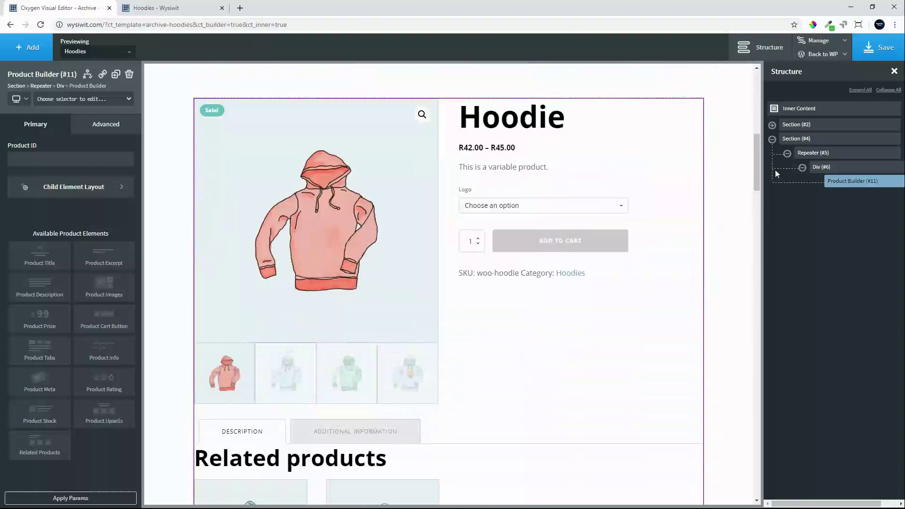
- Add a 50/50 two-column Columns element inside the Product Builder
{"action": "left_click", "coordinate": [31, 48]}
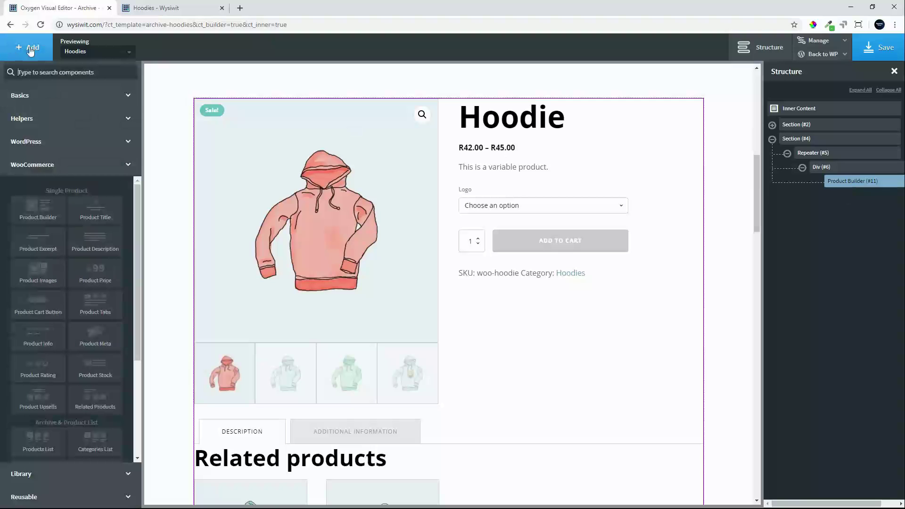
{"action": "left_click", "coordinate": [25, 97]}
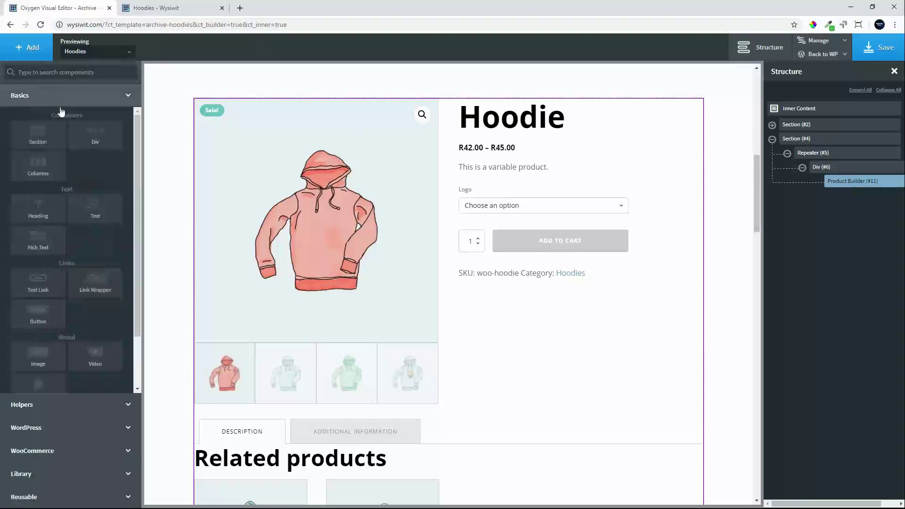
{"action": "left_click", "coordinate": [34, 173]}
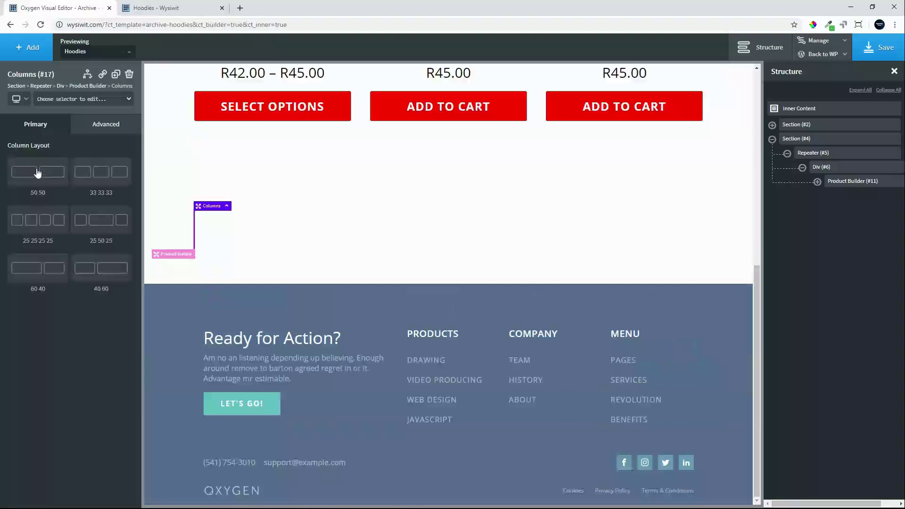
{"action": "left_click", "coordinate": [38, 174]}
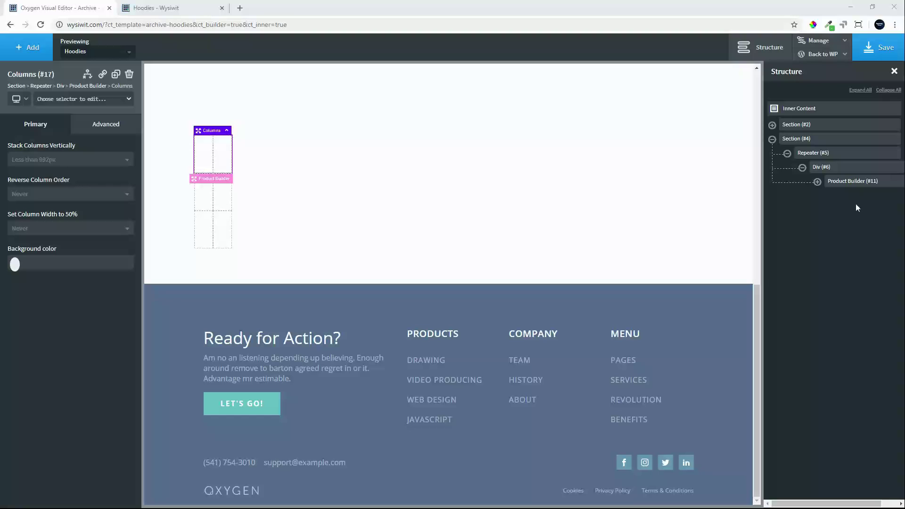
- Expand Product Builder (#11) and Columns (#17) in Structure and select the left column Div (#23)
{"action": "left_click", "coordinate": [817, 181]}
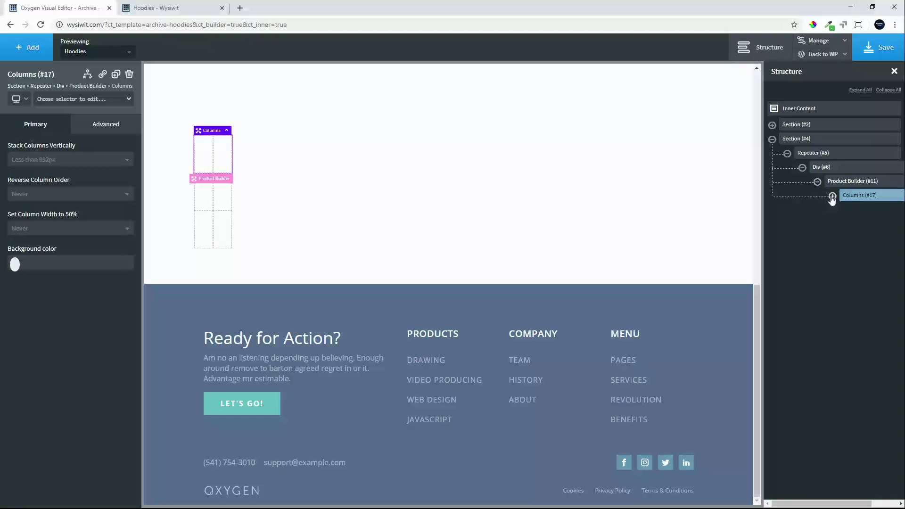
{"action": "left_click", "coordinate": [832, 195]}
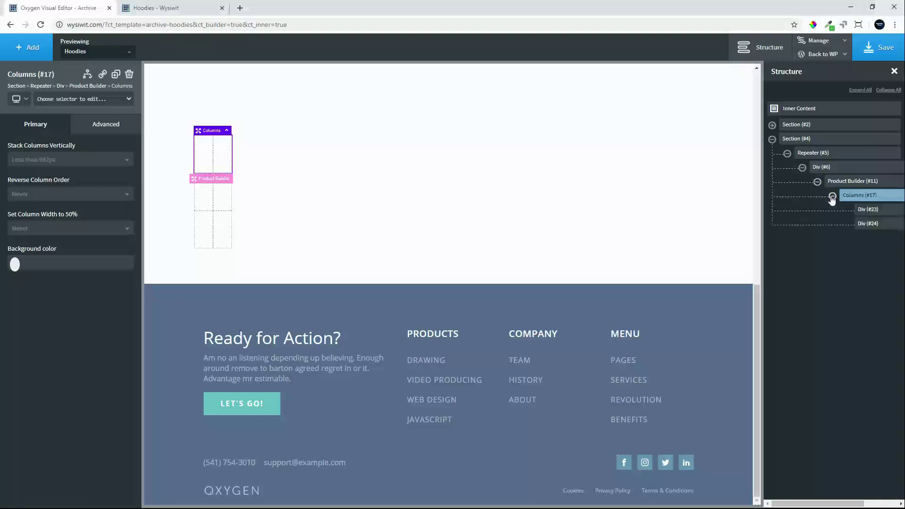
{"action": "left_click", "coordinate": [873, 213]}
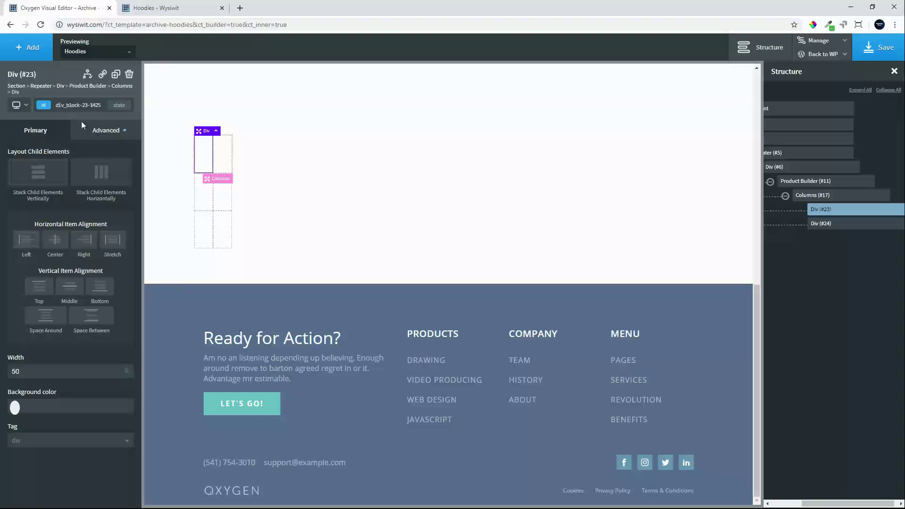
- Add an Image to the left column sourced from the product's Featured Image at Large size
{"action": "left_click", "coordinate": [29, 47]}
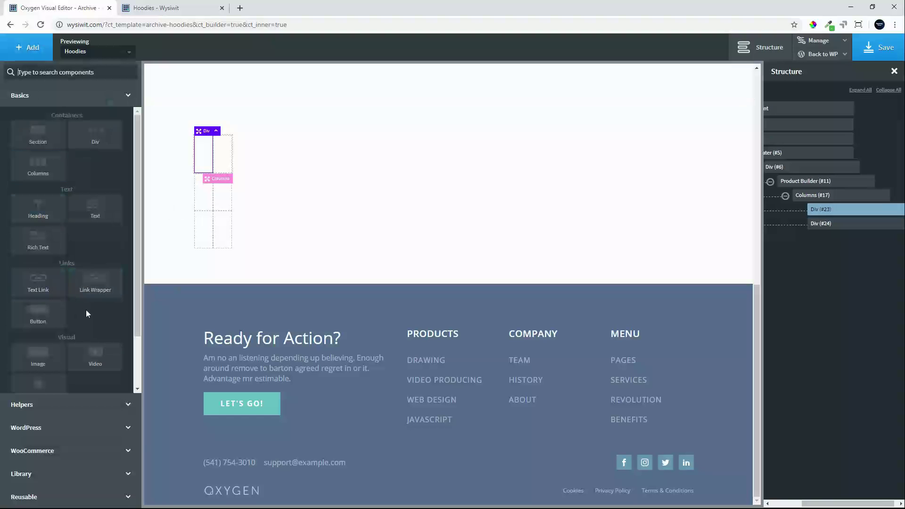
{"action": "left_click", "coordinate": [40, 356]}
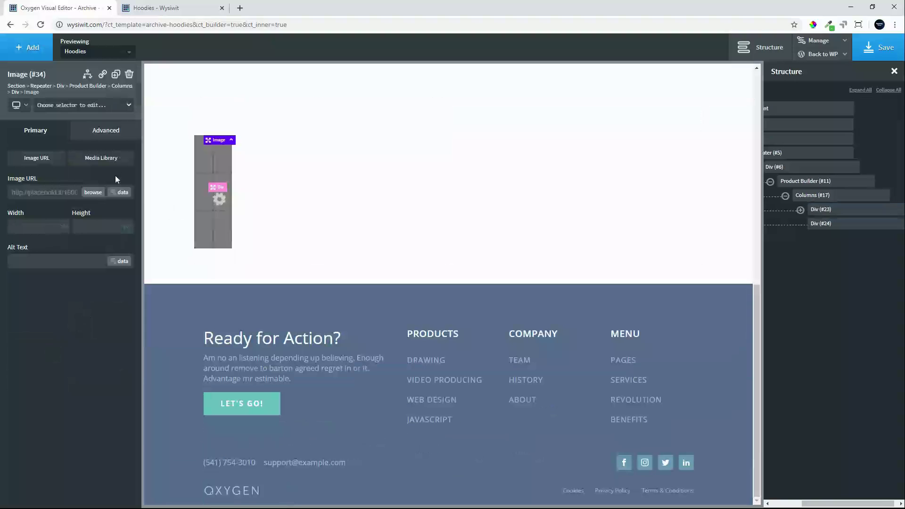
{"action": "left_click", "coordinate": [121, 194]}
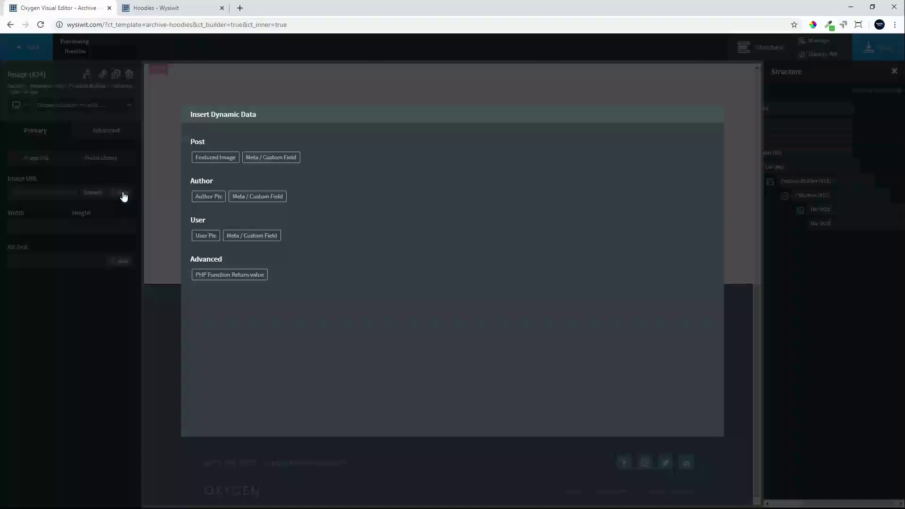
{"action": "left_click", "coordinate": [207, 159]}
{"action": "left_click", "coordinate": [210, 164]}
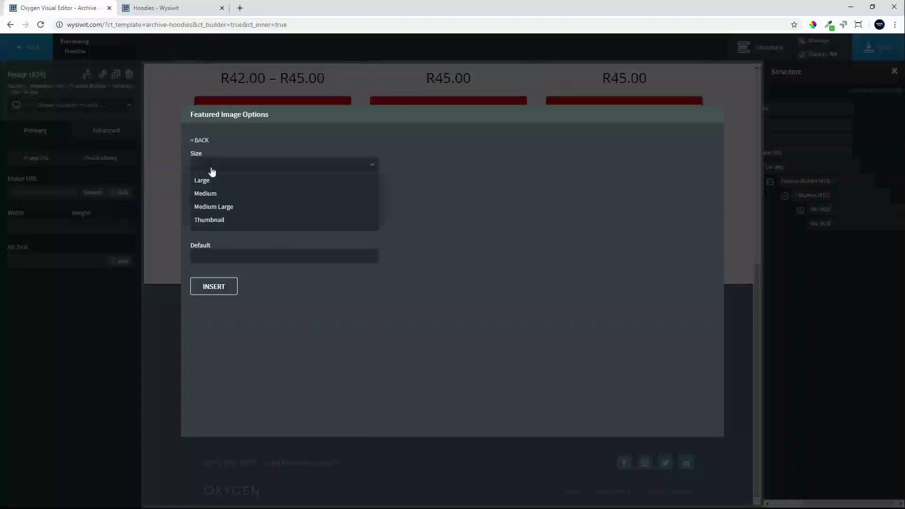
{"action": "left_click", "coordinate": [227, 181]}
{"action": "left_click", "coordinate": [213, 286]}
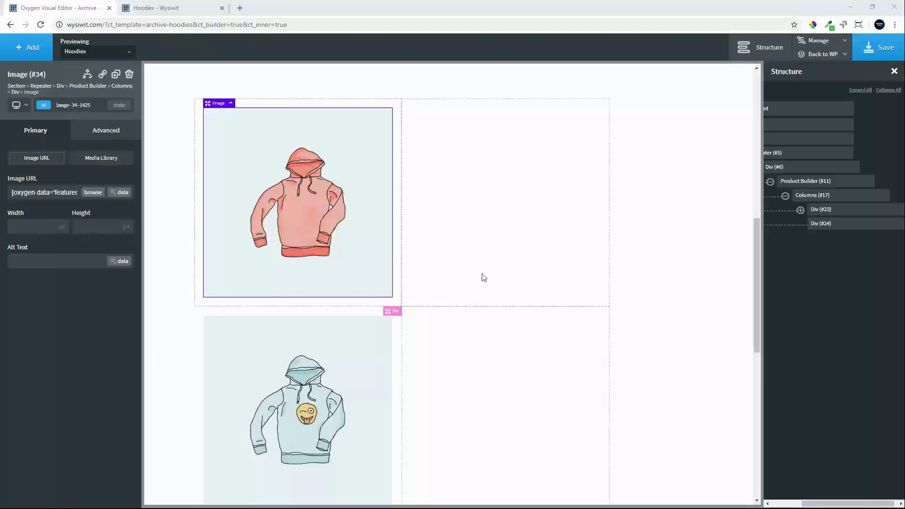
- Set Div (#23)'s top, left, right and bottom padding to 0
{"action": "left_click", "coordinate": [394, 111]}
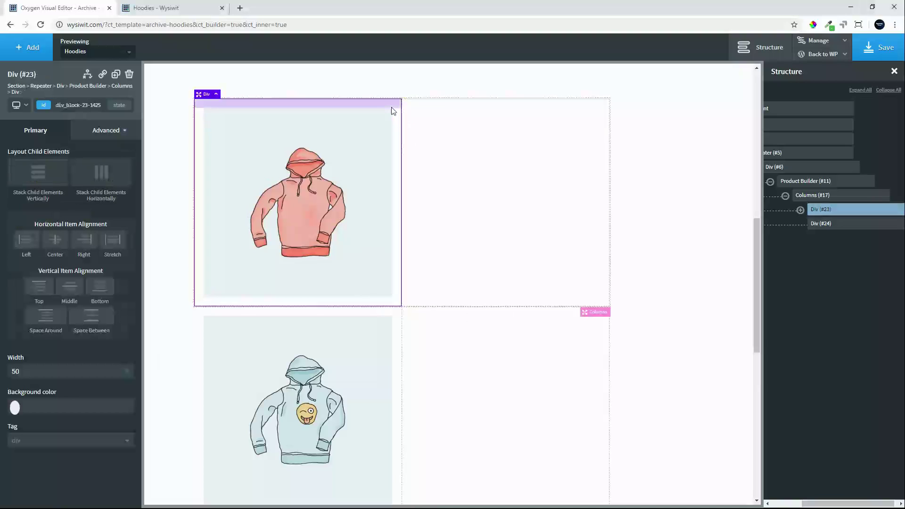
{"action": "left_click", "coordinate": [97, 131]}
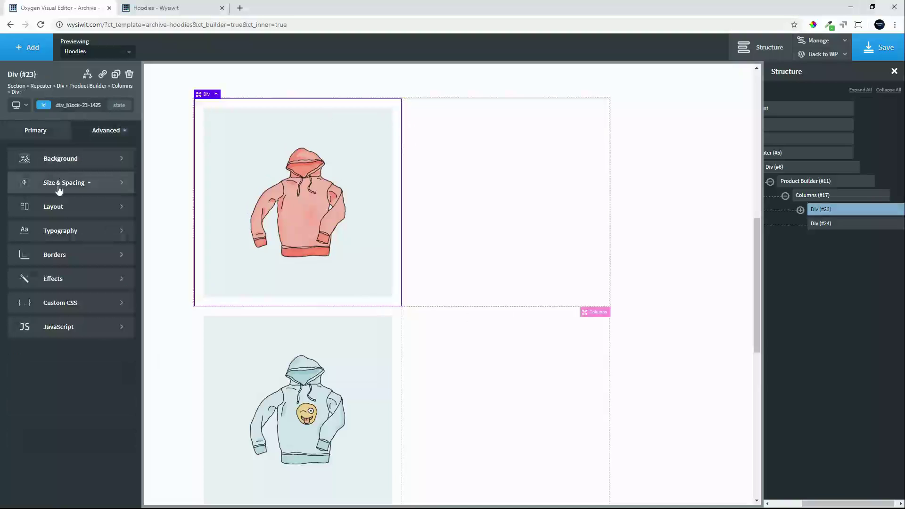
{"action": "left_click", "coordinate": [66, 183]}
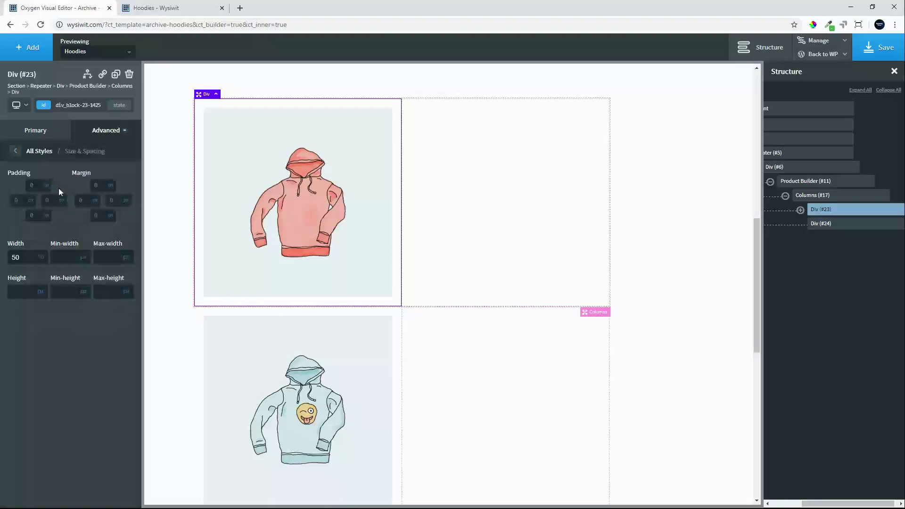
{"action": "left_click", "coordinate": [31, 185]}
{"action": "type", "text": "0"}
{"action": "left_click", "coordinate": [30, 202]}
{"action": "type", "text": "0"}
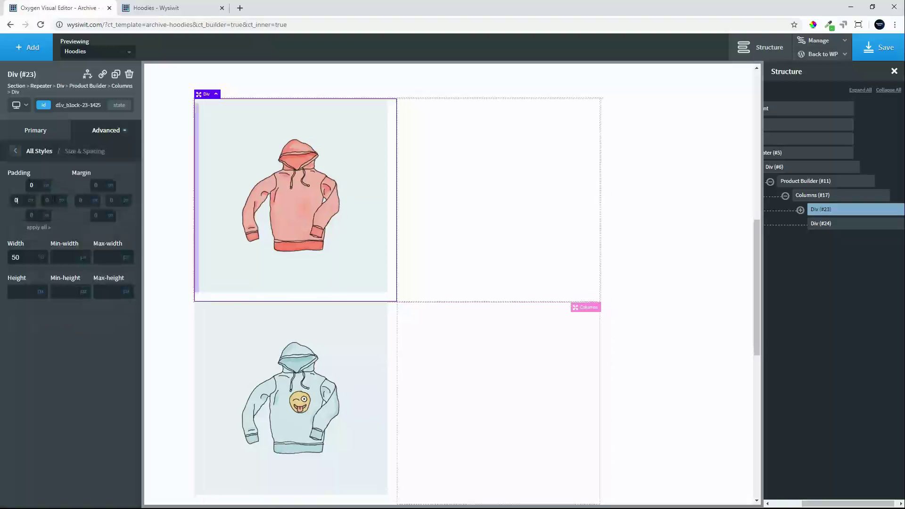
{"action": "key", "text": "Tab"}
{"action": "type", "text": "0"}
{"action": "left_click", "coordinate": [39, 218]}
{"action": "type", "text": "0"}
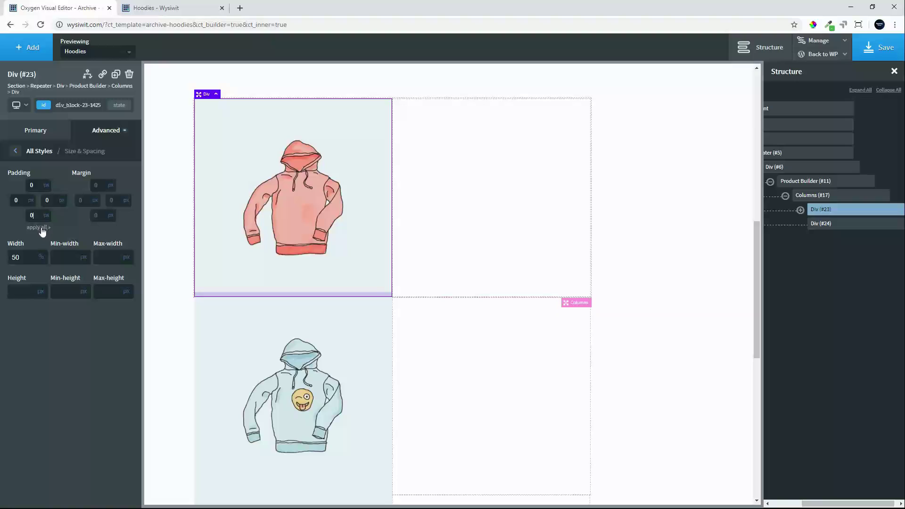
- Set the bottom margin of Columns (#17) to 40 in Size & Spacing
{"action": "left_click", "coordinate": [815, 197]}
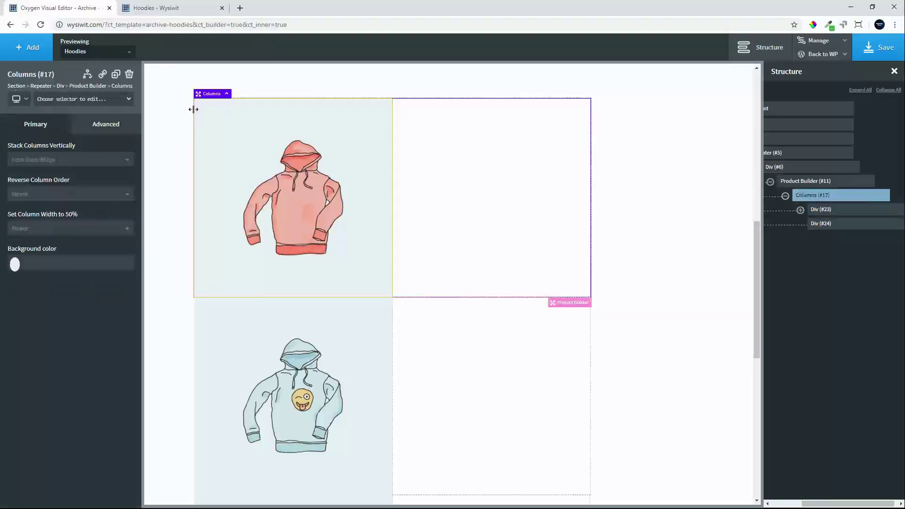
{"action": "left_click", "coordinate": [109, 124]}
{"action": "left_click", "coordinate": [78, 181]}
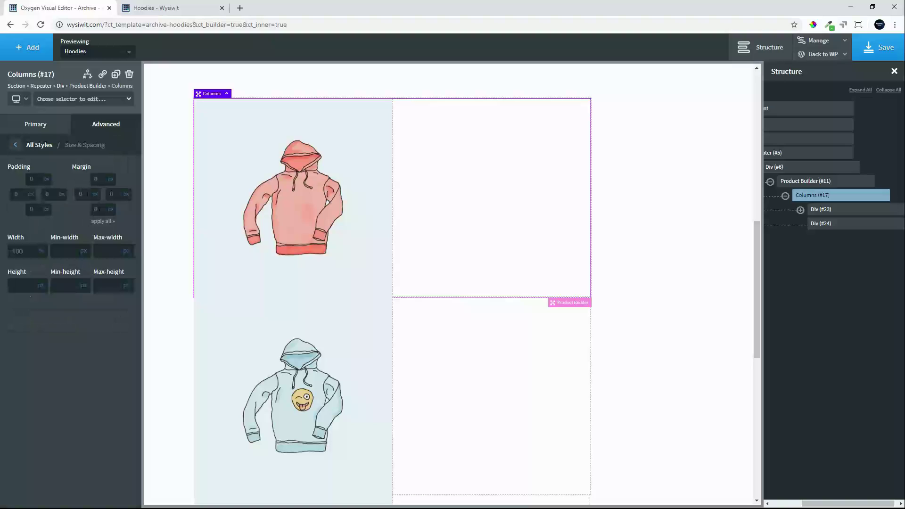
{"action": "type", "text": "40"}
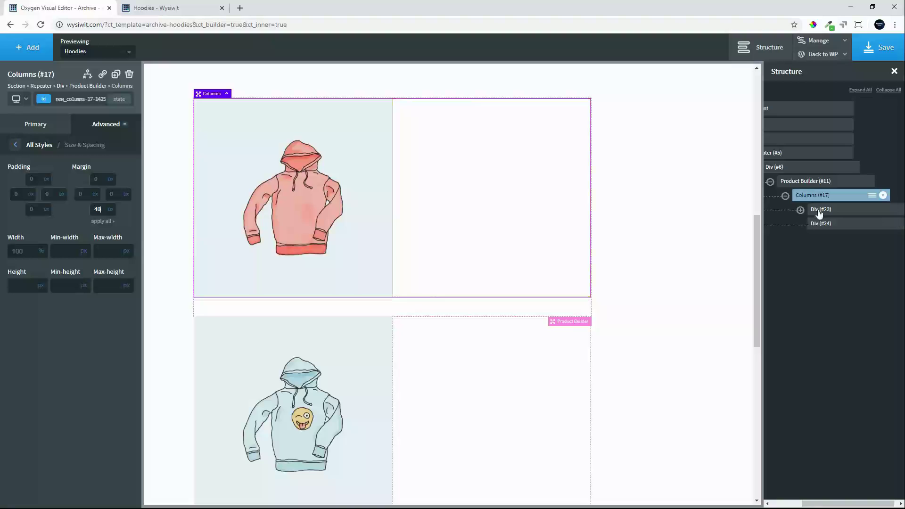
- Add a WooCommerce Product Title to the right column Div (#24) with font weight 500
{"action": "left_click", "coordinate": [822, 224]}
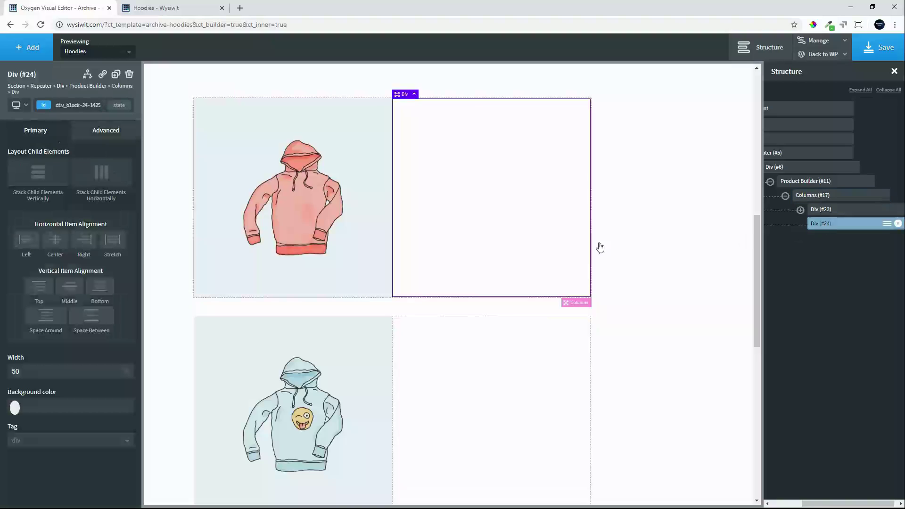
{"action": "left_click", "coordinate": [28, 47]}
{"action": "left_click", "coordinate": [44, 450]}
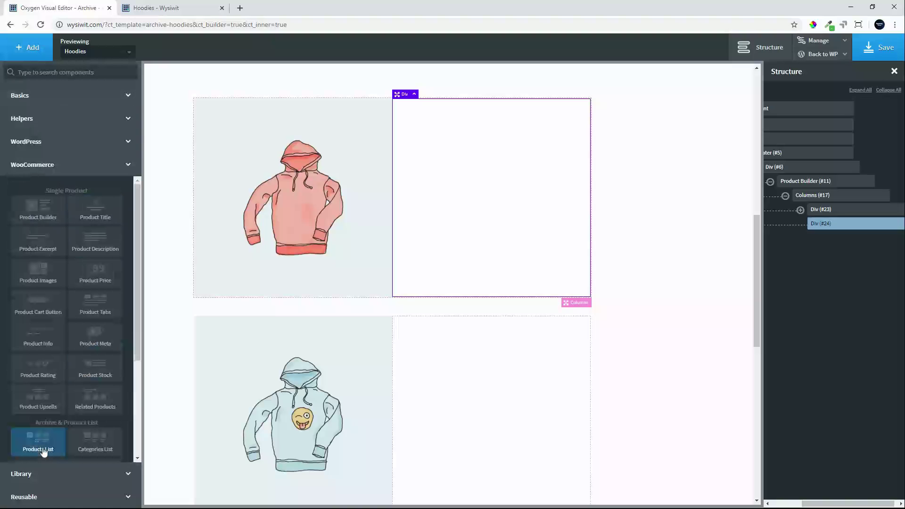
{"action": "left_click", "coordinate": [97, 211]}
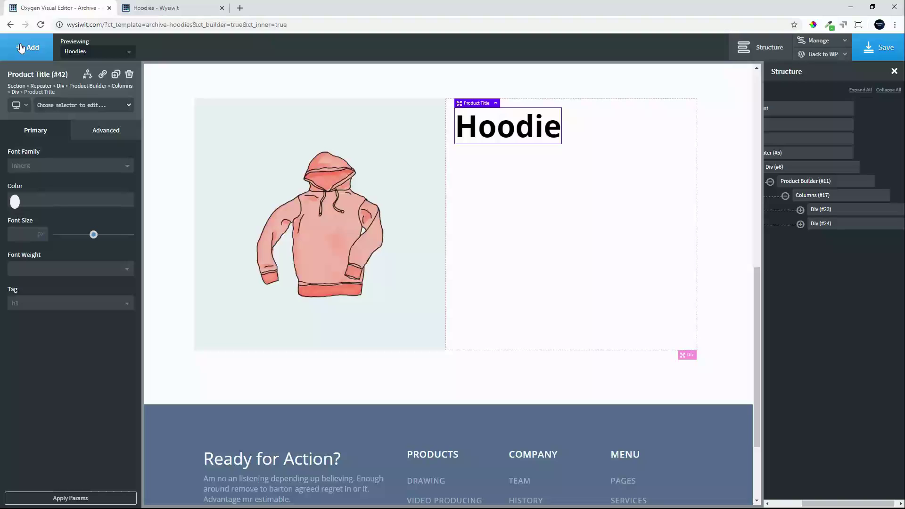
{"action": "left_click", "coordinate": [20, 276]}
{"action": "left_click", "coordinate": [28, 351]}
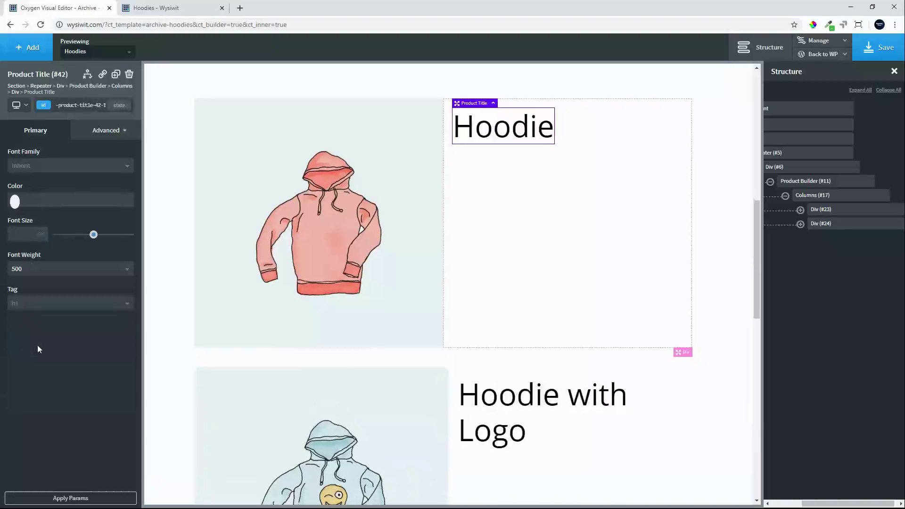
- Add a Product Excerpt to the right column and give the Product Title a 20 px bottom margin
{"action": "left_click", "coordinate": [22, 48]}
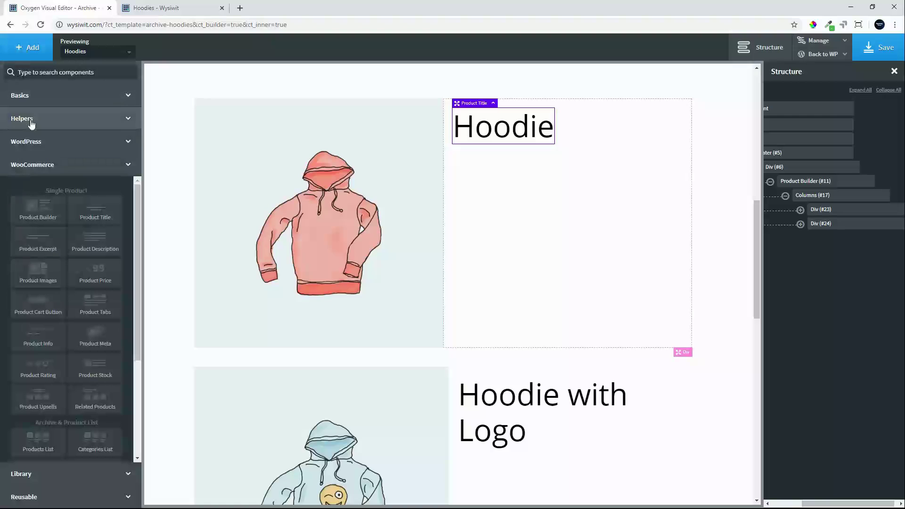
{"action": "left_click", "coordinate": [42, 247]}
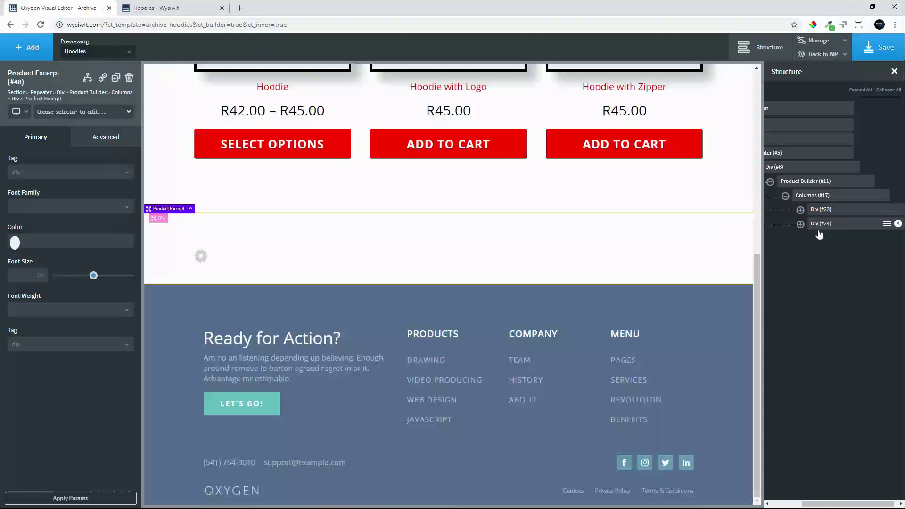
{"action": "left_click", "coordinate": [799, 223]}
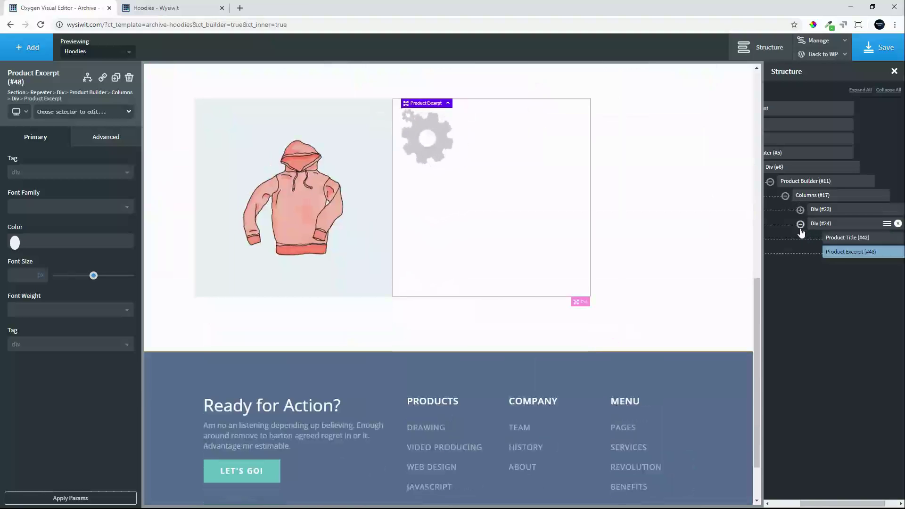
{"action": "left_click", "coordinate": [845, 238]}
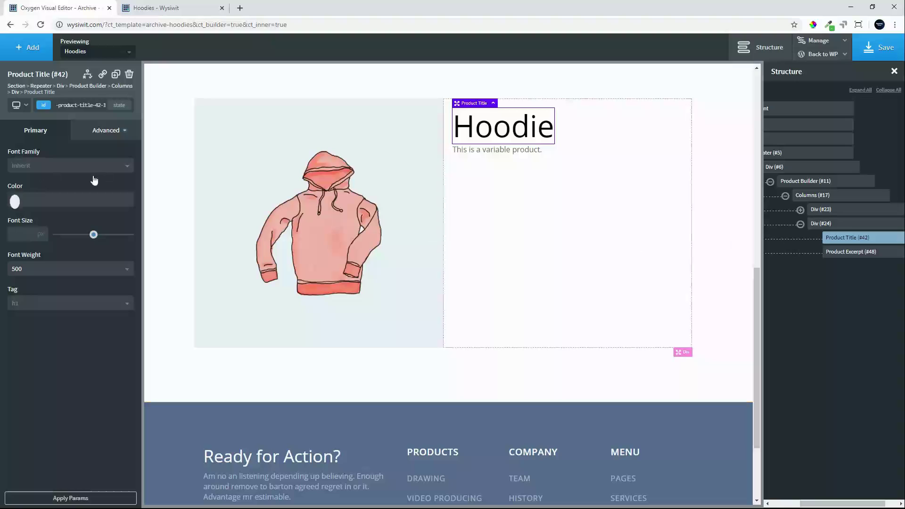
{"action": "left_click", "coordinate": [92, 137]}
{"action": "left_click", "coordinate": [71, 188]}
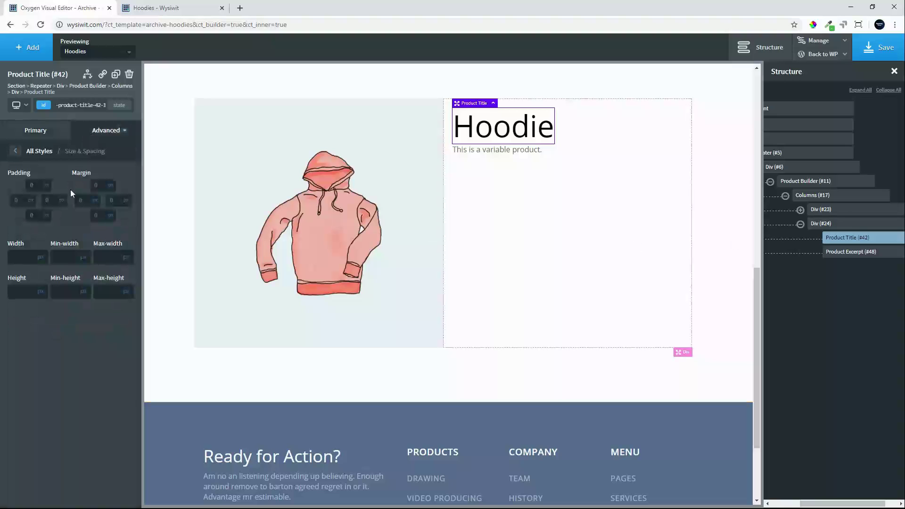
{"action": "left_click", "coordinate": [103, 215]}
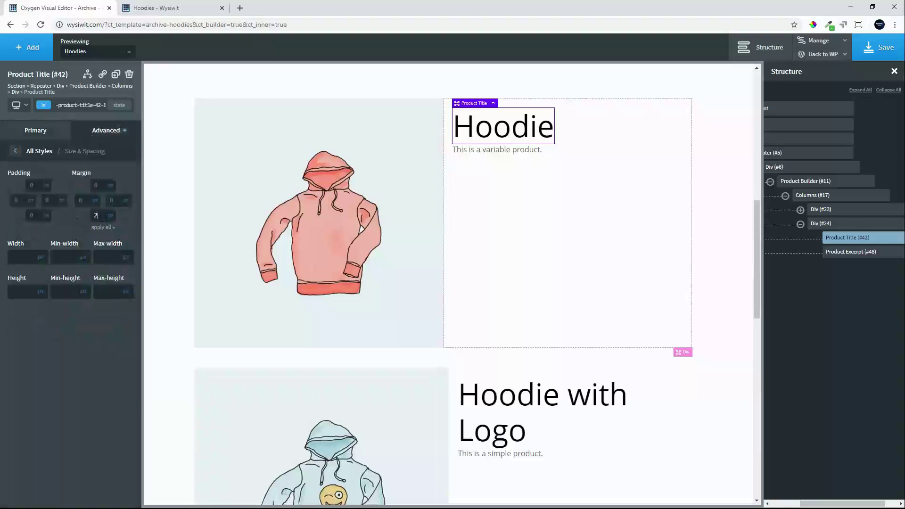
{"action": "type", "text": "20"}
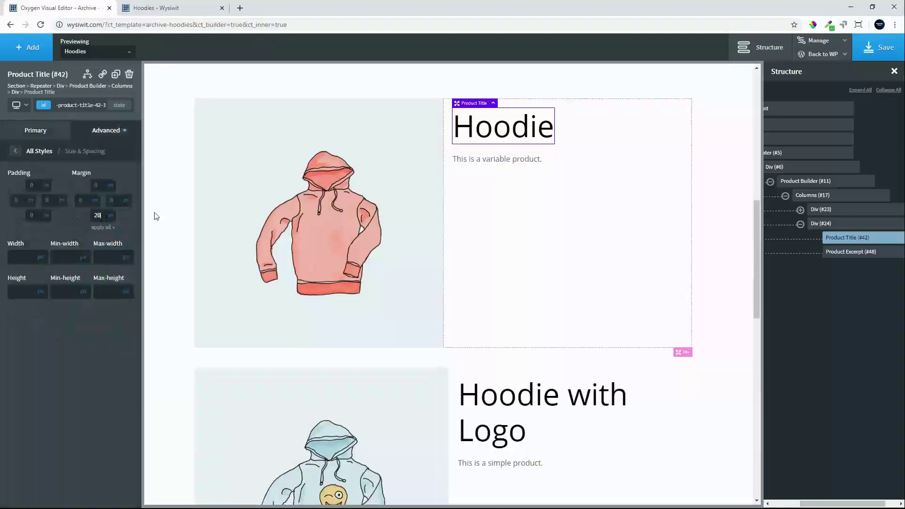
- Set the Product Excerpt's bottom margin to 20 px
{"action": "left_click", "coordinate": [507, 161]}
{"action": "left_click", "coordinate": [104, 144]}
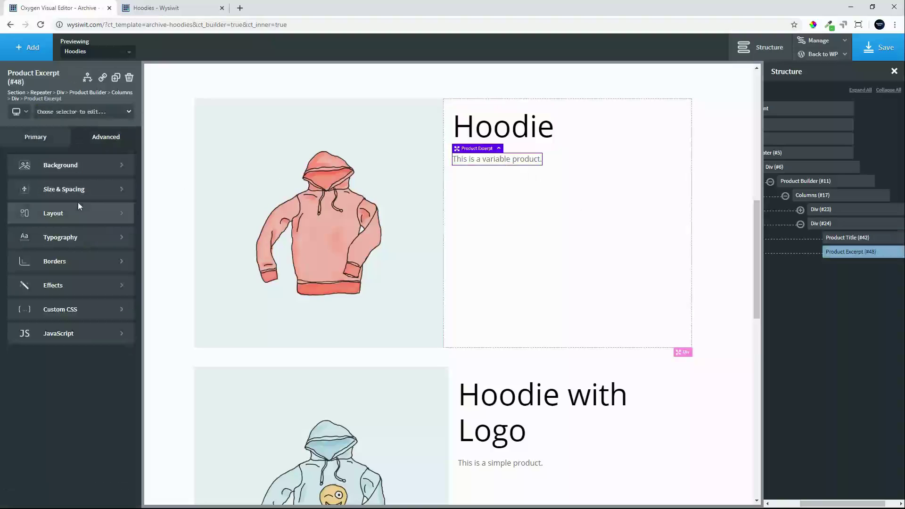
{"action": "left_click", "coordinate": [71, 191]}
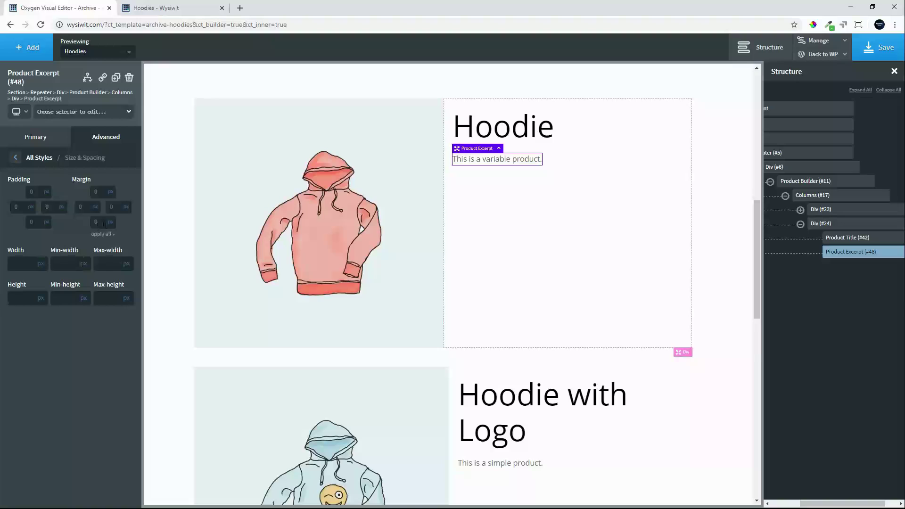
{"action": "left_click", "coordinate": [102, 222]}
{"action": "type", "text": "20"}
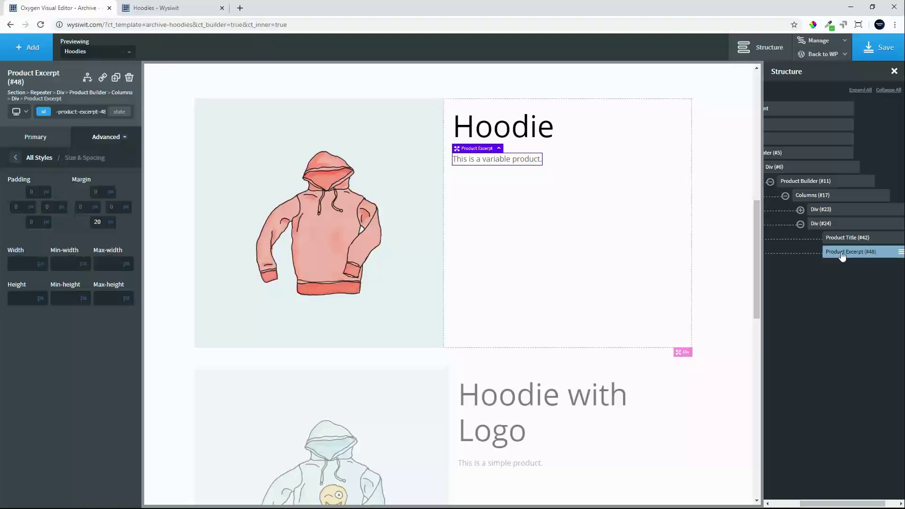
- Add a Product Price below the excerpt in Global Red, 40 px, weight 500
{"action": "left_click", "coordinate": [19, 49]}
{"action": "left_click", "coordinate": [95, 282]}
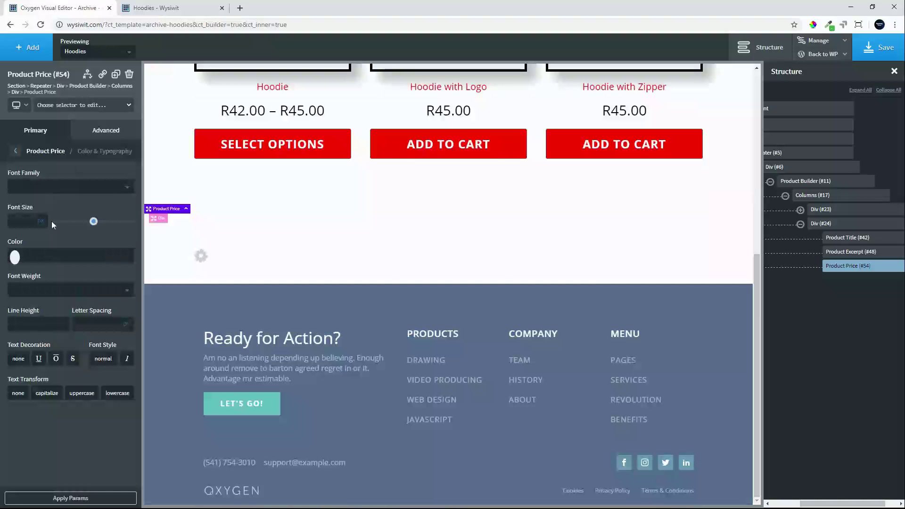
{"action": "left_click", "coordinate": [15, 258]}
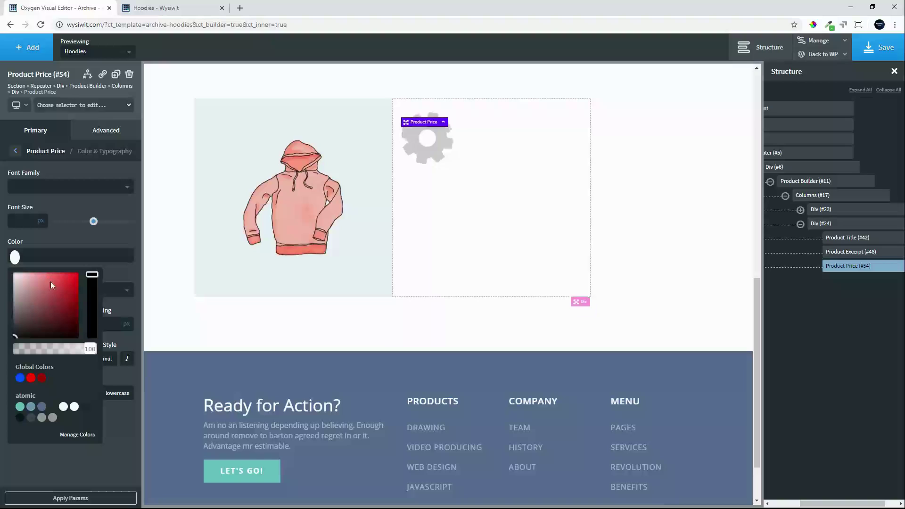
{"action": "left_click", "coordinate": [35, 379]}
{"action": "left_click", "coordinate": [62, 243]}
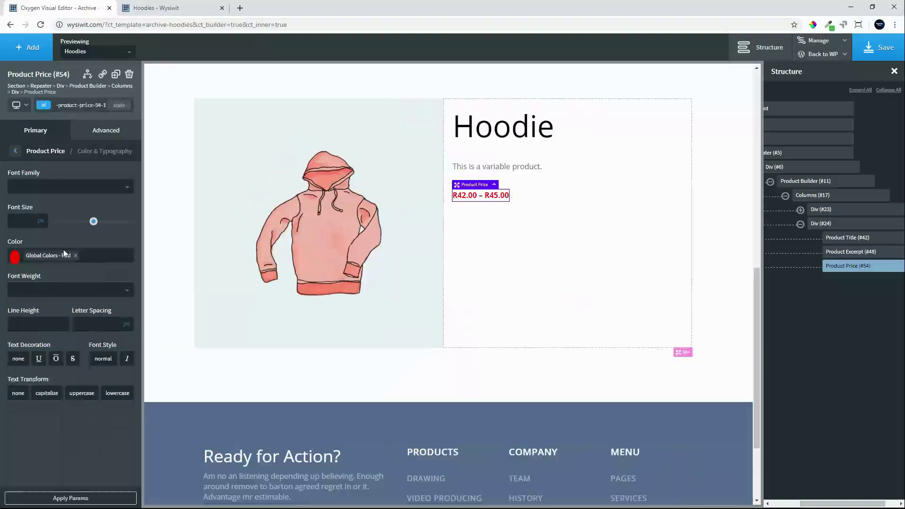
{"action": "left_click", "coordinate": [27, 221]}
{"action": "type", "text": "40"}
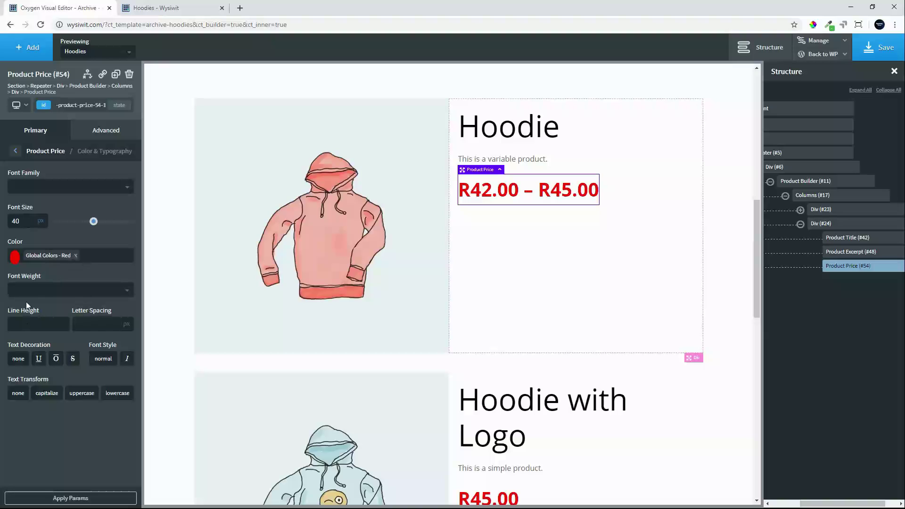
{"action": "left_click", "coordinate": [34, 291]}
{"action": "left_click", "coordinate": [24, 372]}
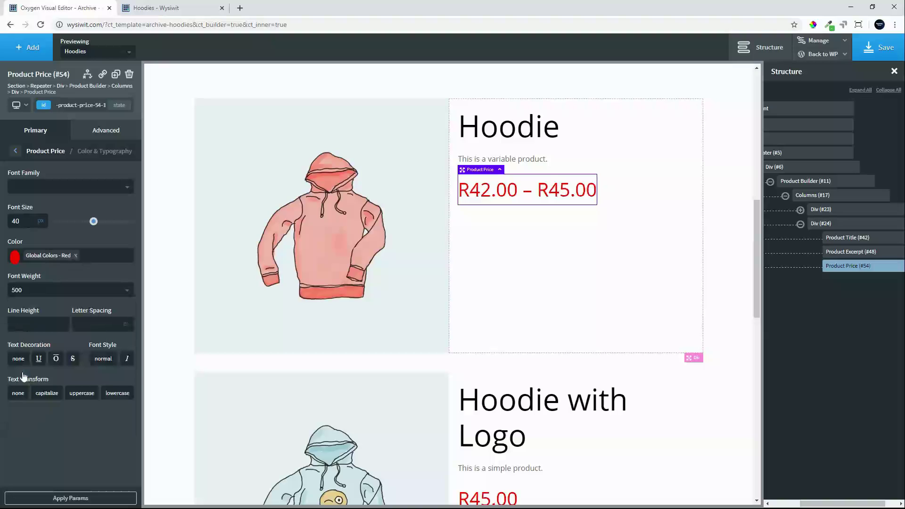
- Give the product price a 20 px bottom margin
{"action": "left_click", "coordinate": [110, 133]}
{"action": "left_click", "coordinate": [79, 184]}
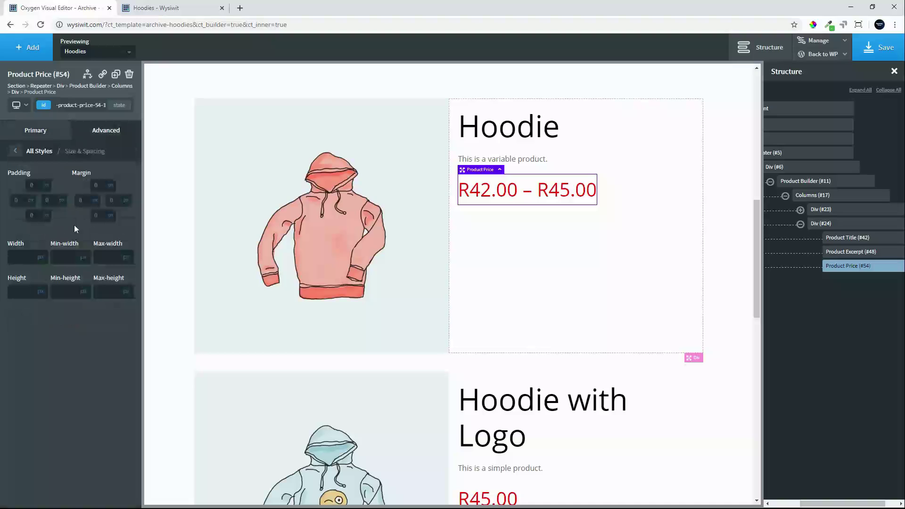
{"action": "left_click", "coordinate": [104, 215]}
{"action": "type", "text": "20"}
- Add a Product Cart Button under the price with a Global Red background and Dark Red hover
{"action": "left_click", "coordinate": [17, 53]}
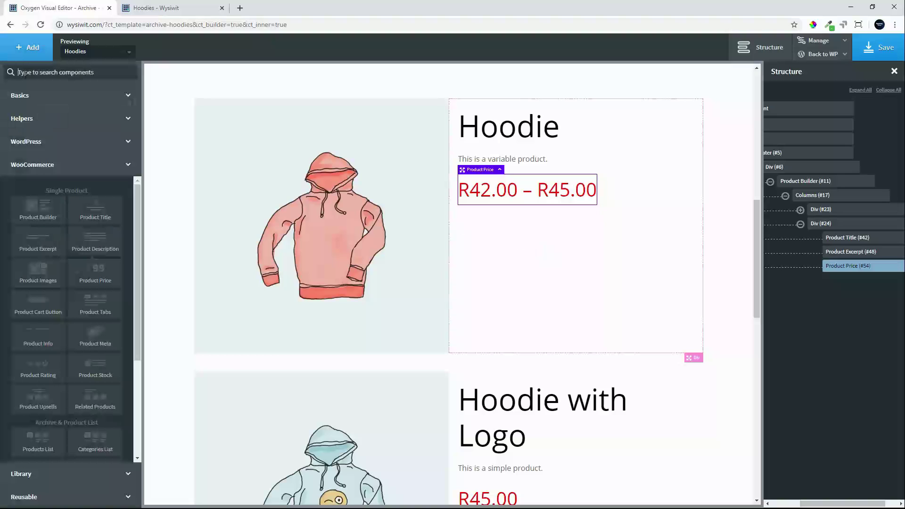
{"action": "left_click", "coordinate": [37, 309]}
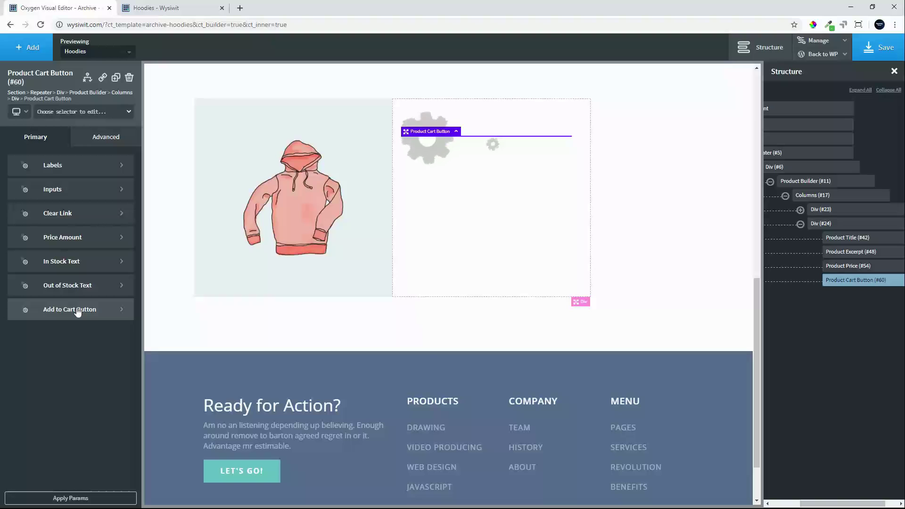
{"action": "left_click", "coordinate": [78, 311]}
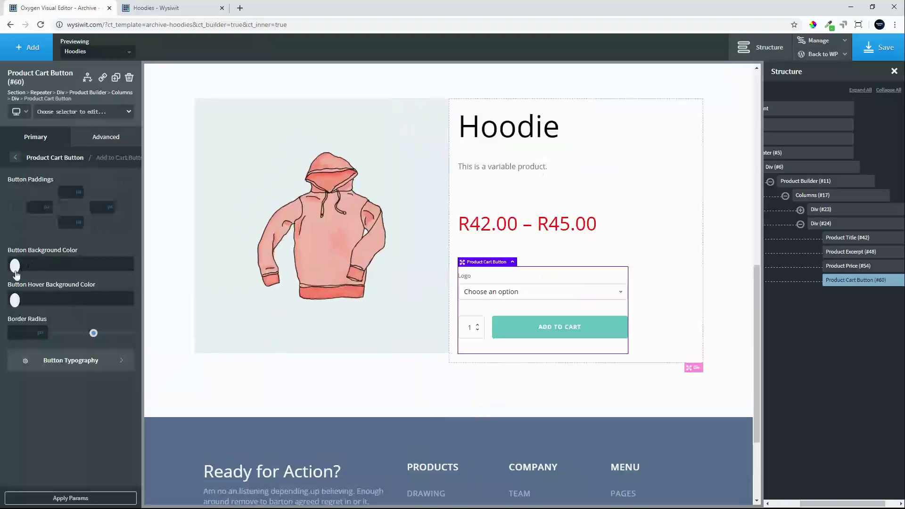
{"action": "left_click", "coordinate": [15, 268]}
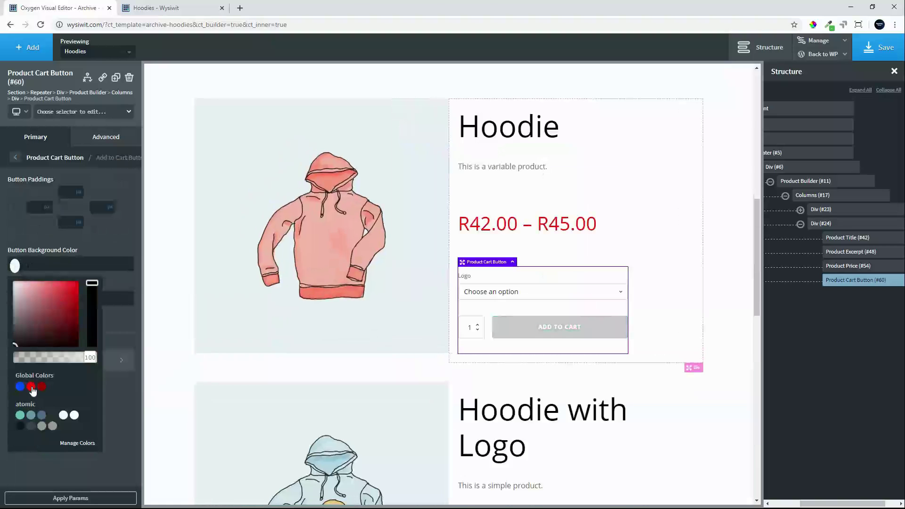
{"action": "left_click", "coordinate": [31, 387]}
{"action": "left_click", "coordinate": [117, 389]}
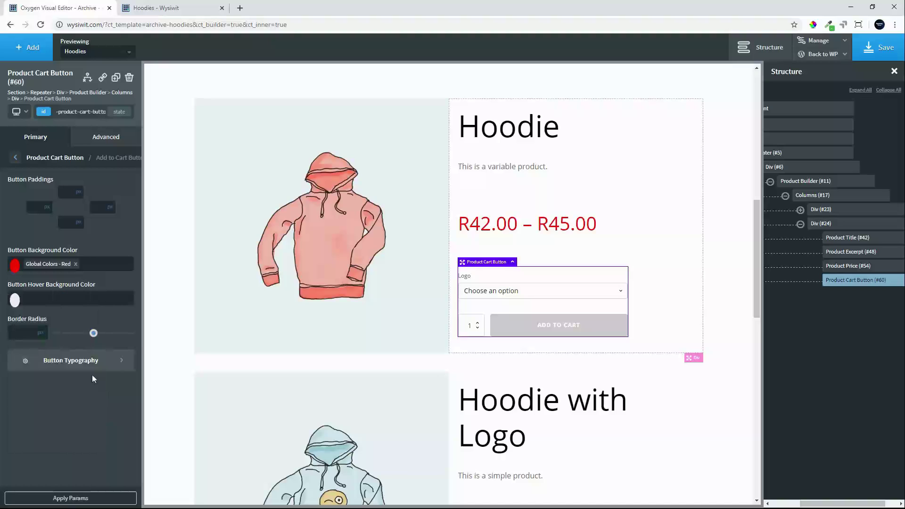
{"action": "left_click", "coordinate": [15, 300]}
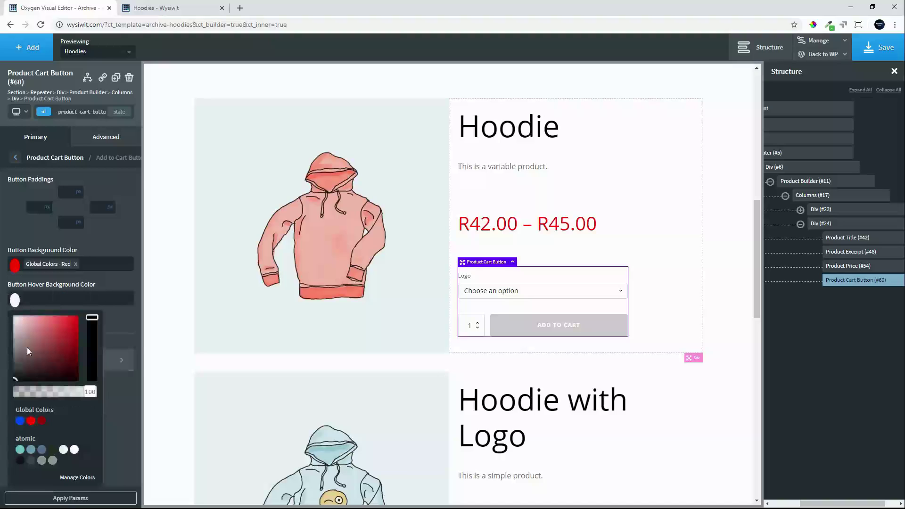
{"action": "left_click", "coordinate": [42, 421]}
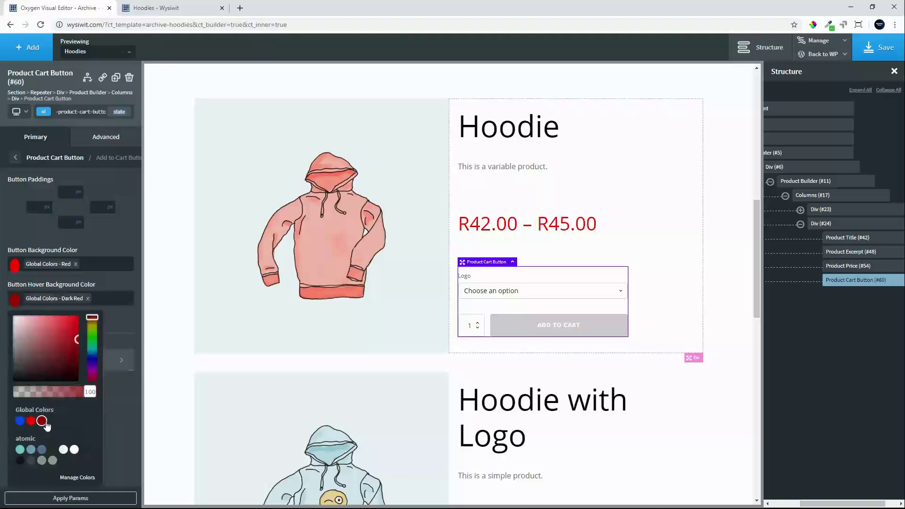
{"action": "left_click", "coordinate": [120, 398]}
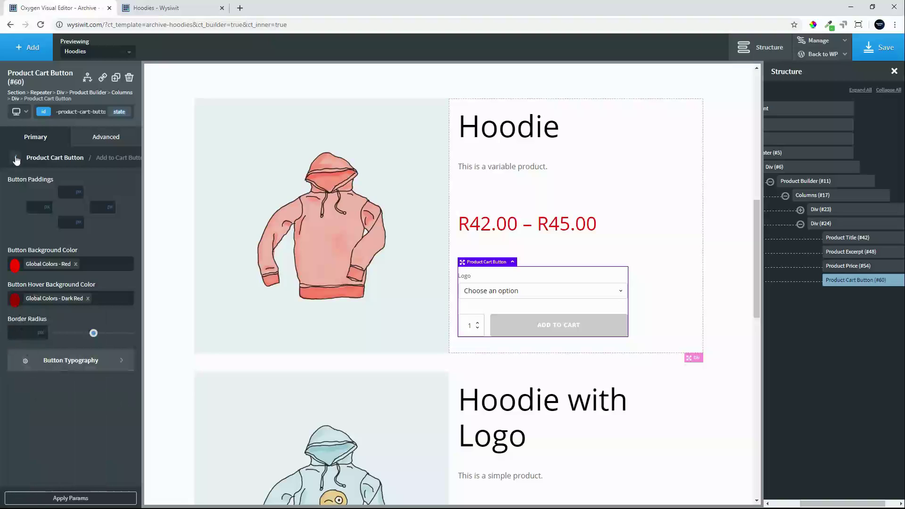
- Set the cart button text to 30 px at weight 500
{"action": "left_click", "coordinate": [51, 359]}
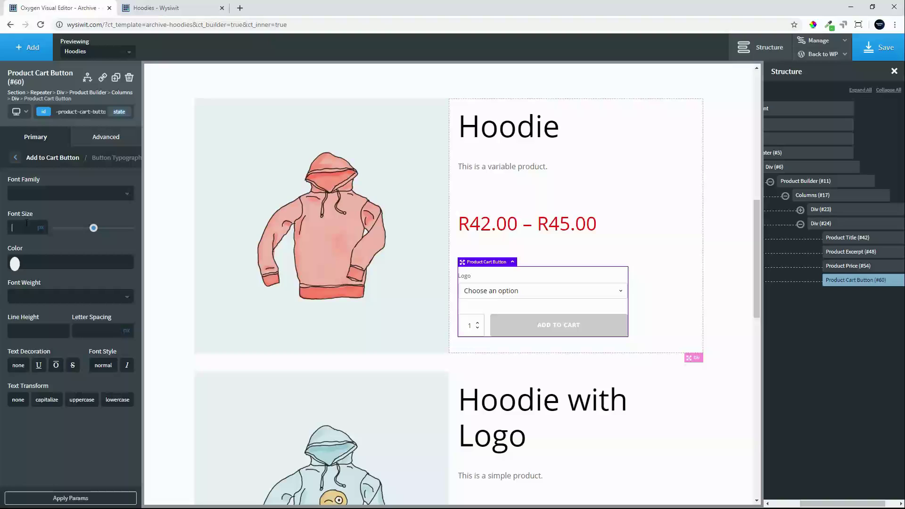
{"action": "type", "text": "30"}
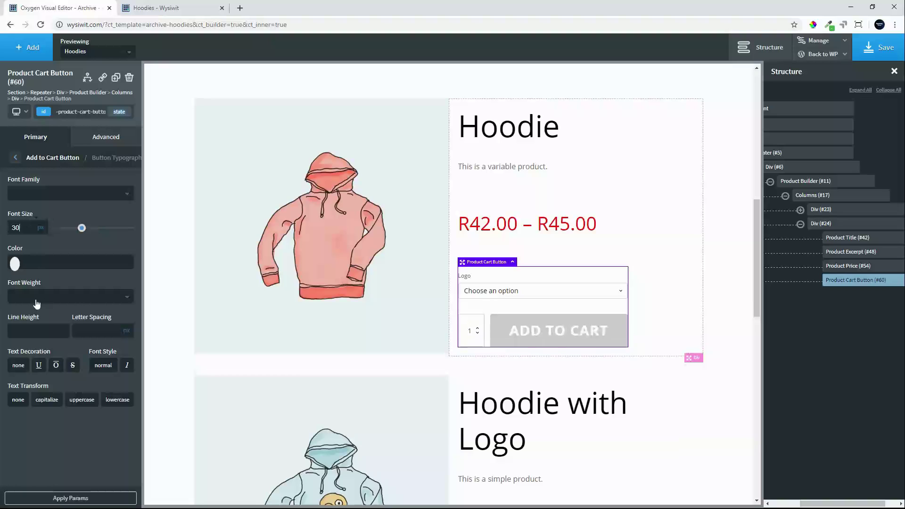
{"action": "left_click", "coordinate": [36, 300]}
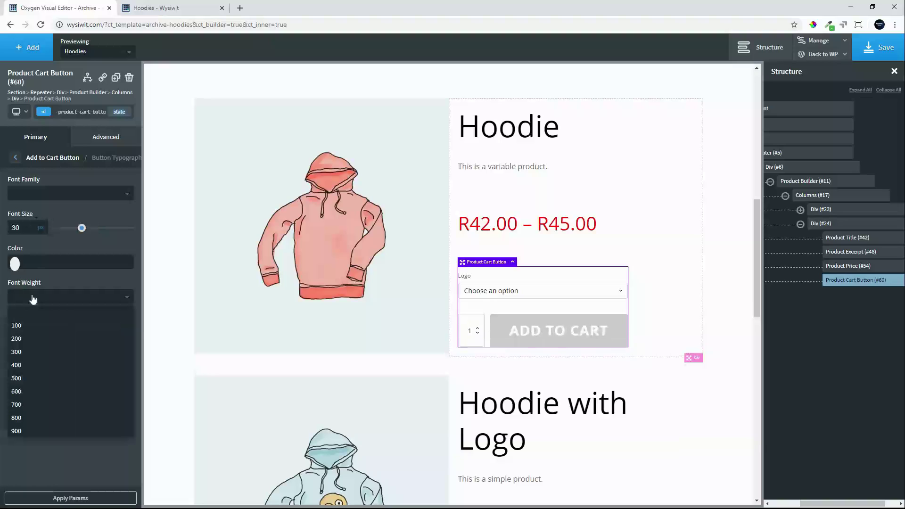
{"action": "left_click", "coordinate": [32, 378]}
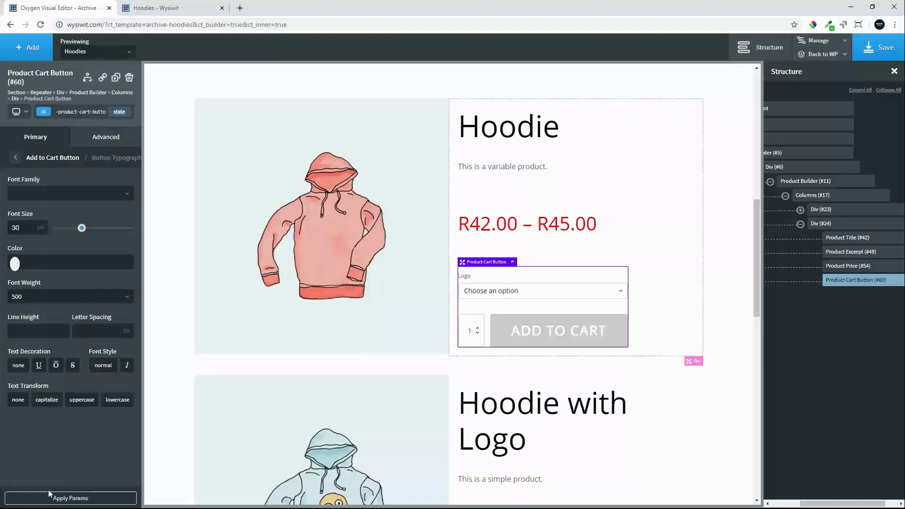
{"action": "left_click", "coordinate": [16, 159]}
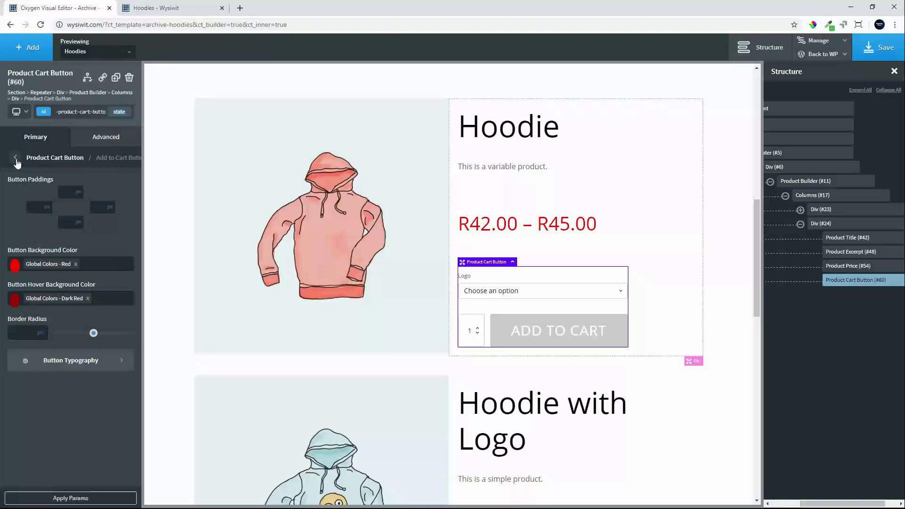
- Add Product Meta (SKU and category) under the cart button with 16 px label text
{"action": "left_click", "coordinate": [20, 46]}
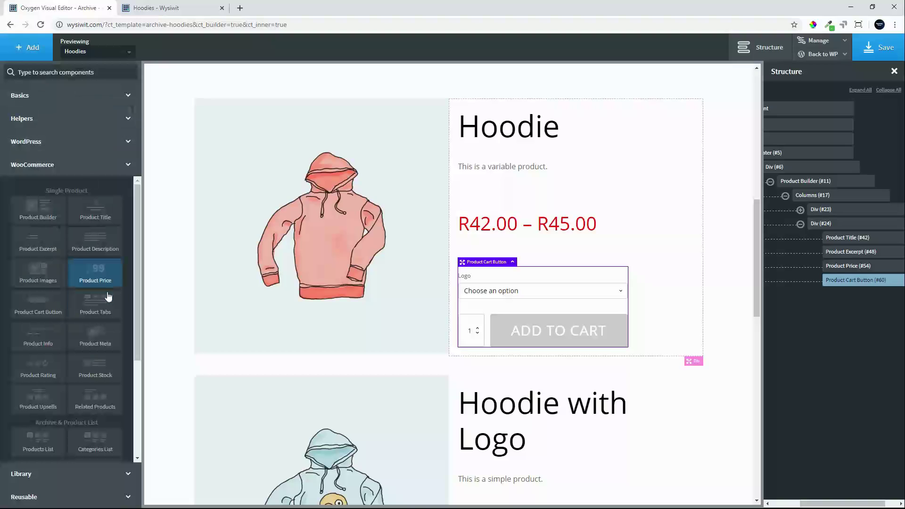
{"action": "left_click", "coordinate": [95, 334]}
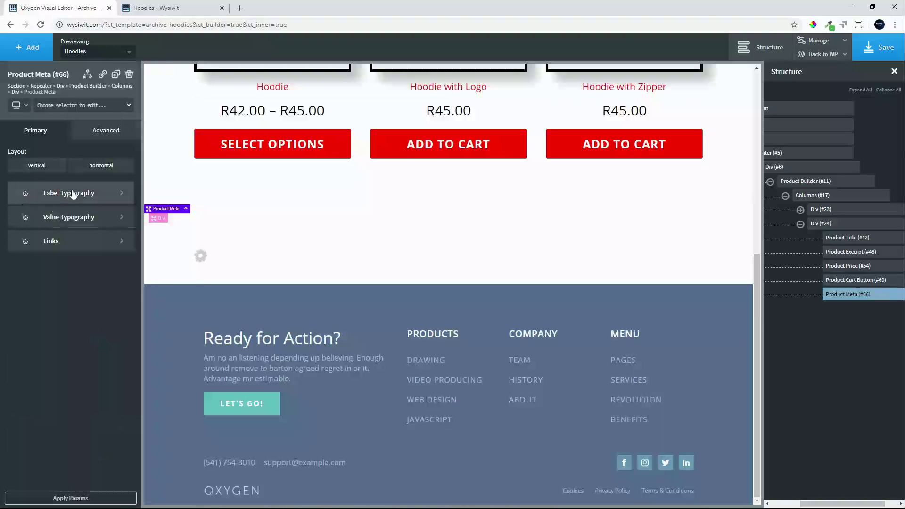
{"action": "left_click", "coordinate": [71, 194]}
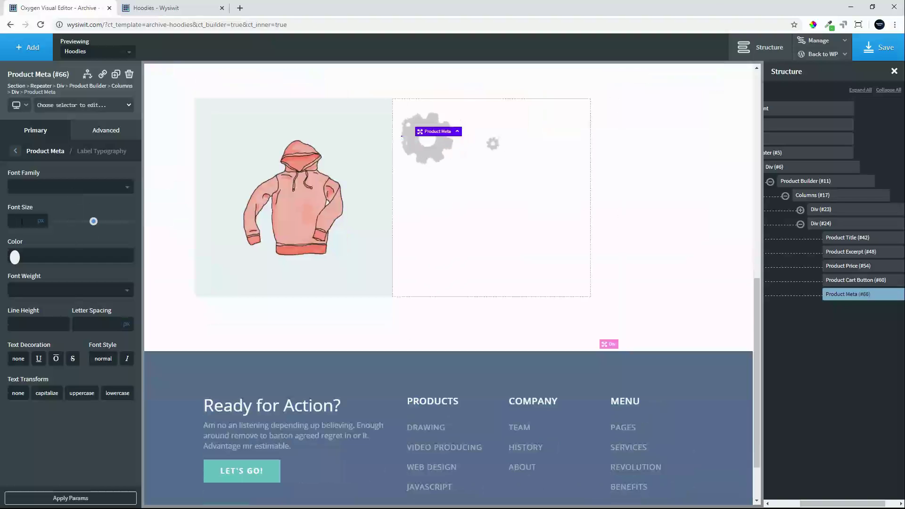
{"action": "type", "text": "16"}
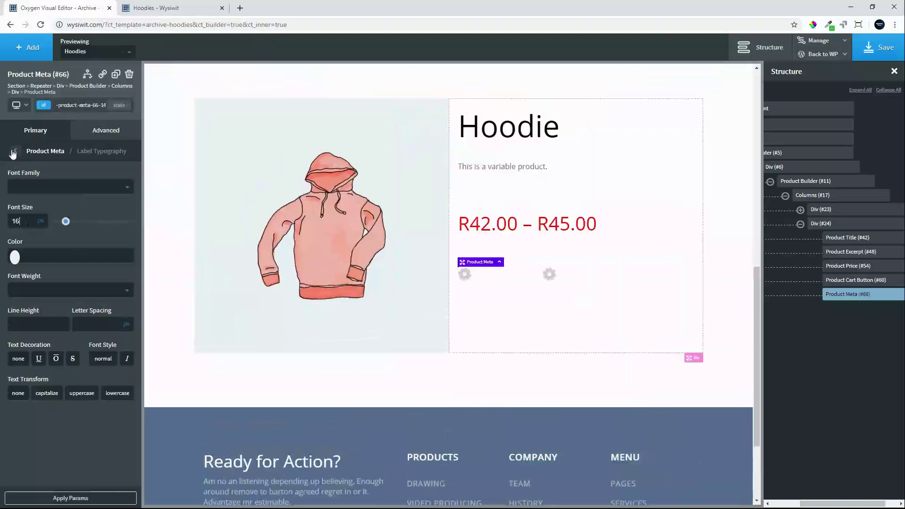
{"action": "left_click", "coordinate": [15, 150]}
{"action": "left_click", "coordinate": [63, 220]}
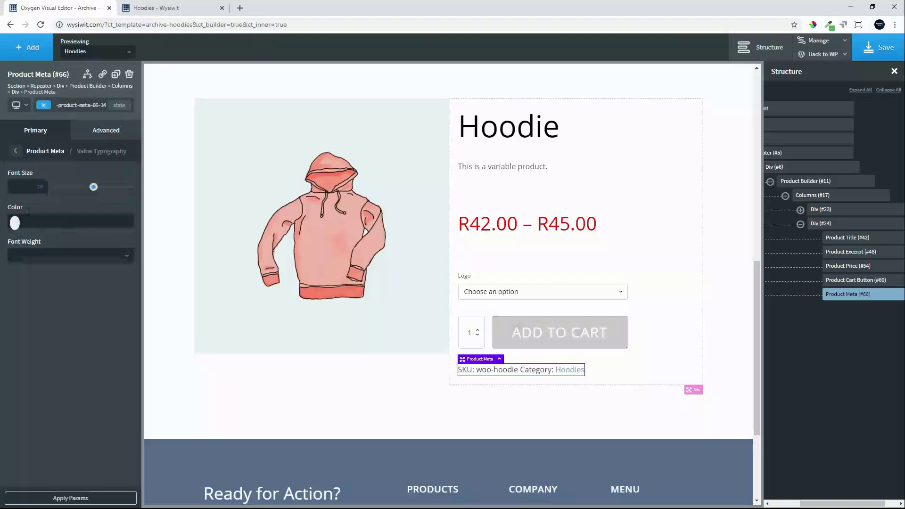
{"action": "left_click", "coordinate": [17, 153]}
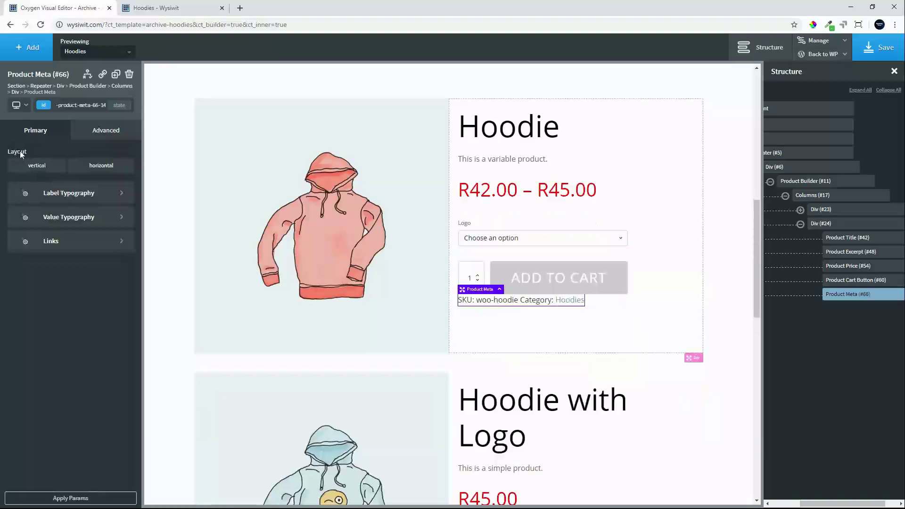
- Give the add-to-cart form a 20 px bottom margin
{"action": "left_click", "coordinate": [848, 281]}
{"action": "left_click", "coordinate": [102, 142]}
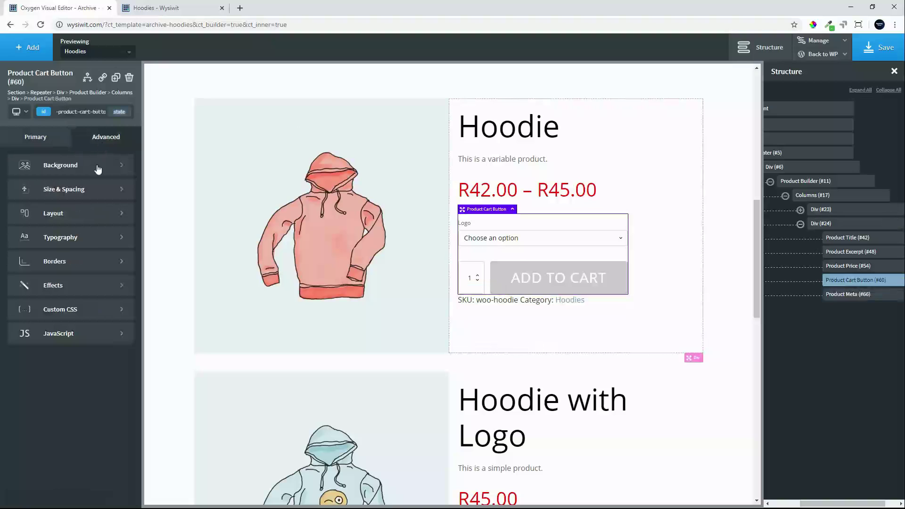
{"action": "left_click", "coordinate": [89, 189]}
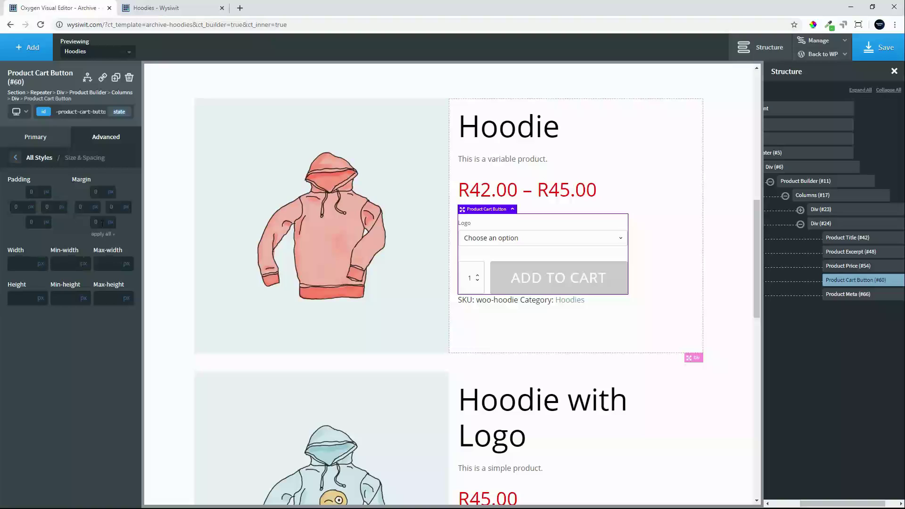
{"action": "left_click", "coordinate": [102, 222]}
{"action": "type", "text": "20"}
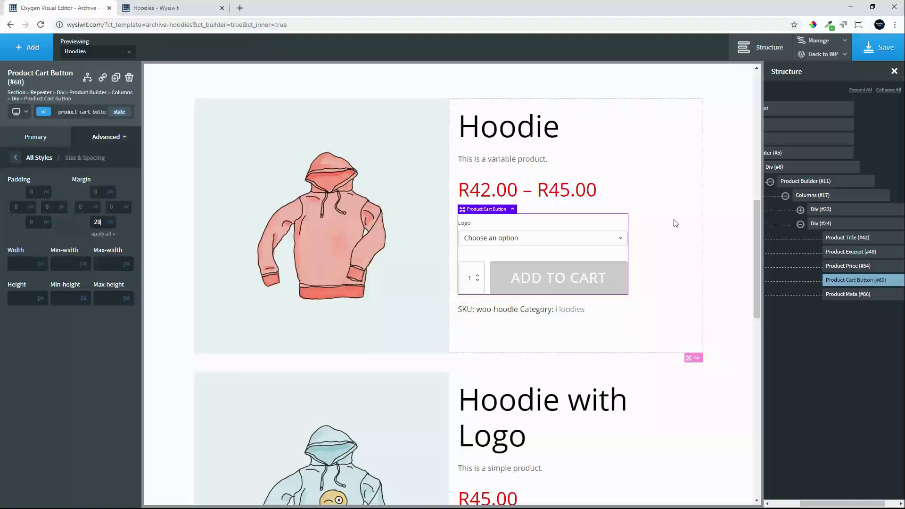
- Set Div (#24) to Middle vertical alignment and scroll through the product rows
{"action": "left_click", "coordinate": [834, 227]}
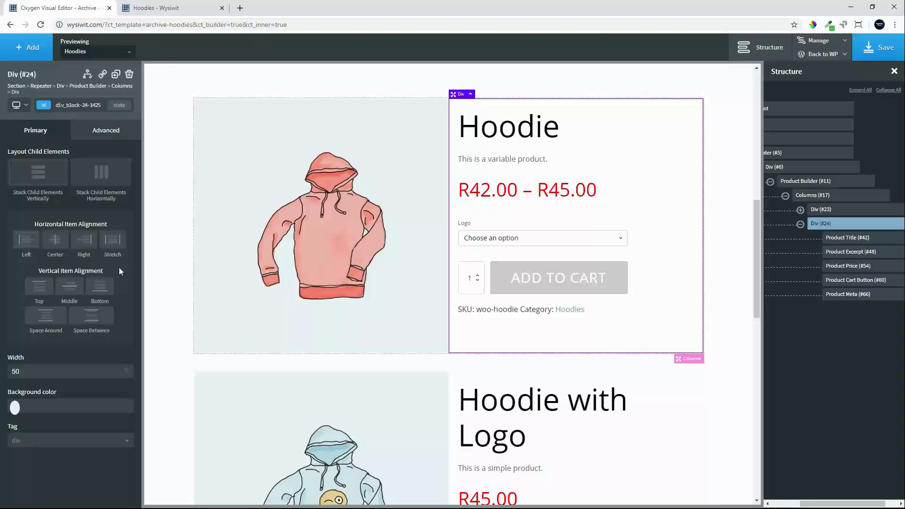
{"action": "left_click", "coordinate": [69, 288]}
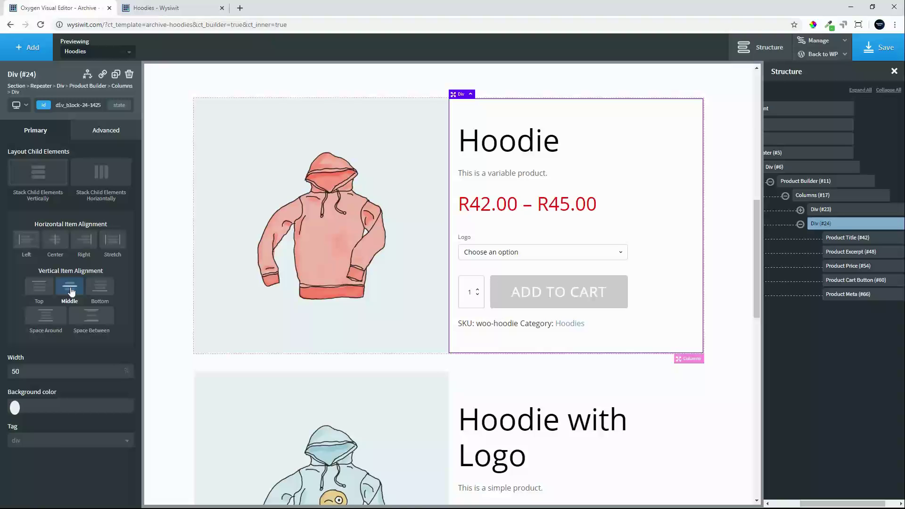
{"action": "scroll", "coordinate": [409, 277], "scroll_direction": "down", "scroll_amount": 5}
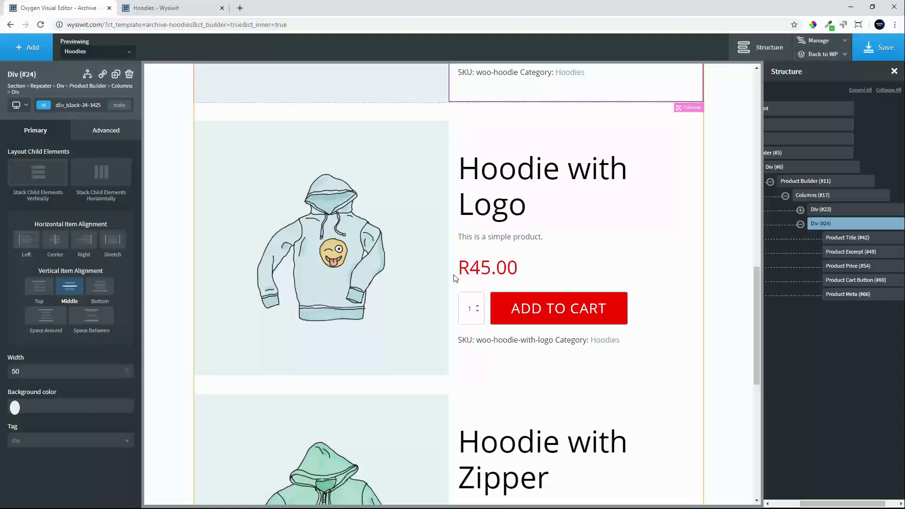
{"action": "scroll", "coordinate": [455, 278], "scroll_direction": "down", "scroll_amount": 8}
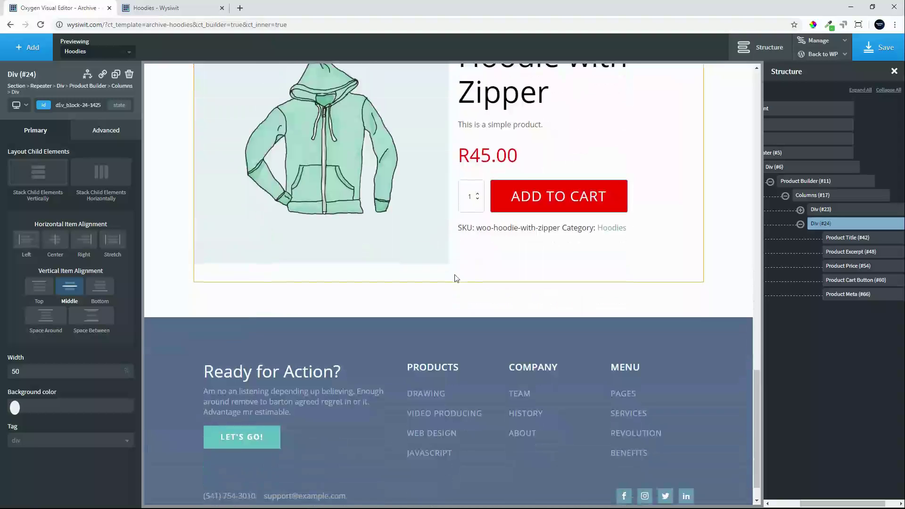
{"action": "scroll", "coordinate": [455, 278], "scroll_direction": "up", "scroll_amount": 13}
{"action": "scroll", "coordinate": [456, 278], "scroll_direction": "up", "scroll_amount": 3}
{"action": "scroll", "coordinate": [455, 276], "scroll_direction": "down", "scroll_amount": 1}
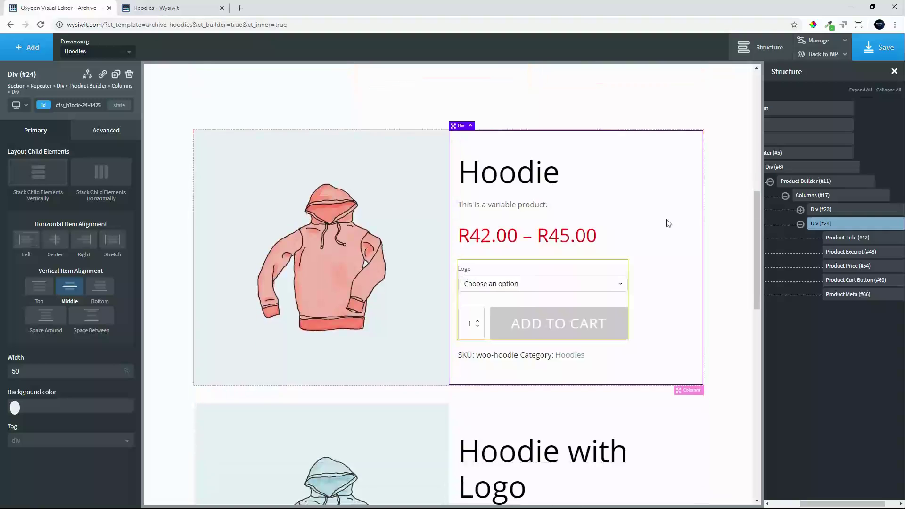
- Add a Gallery to Div (#23) beneath the product image, sourced from WooCommerce
{"action": "left_click", "coordinate": [800, 210]}
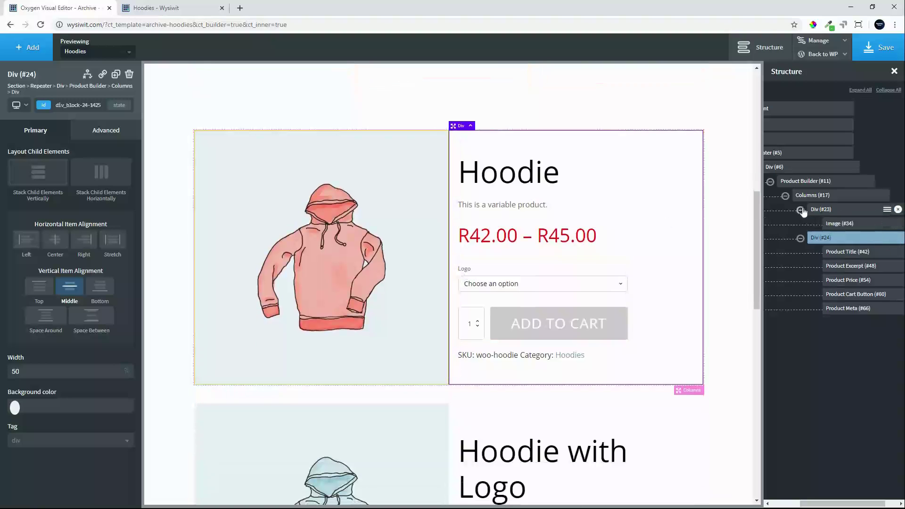
{"action": "left_click", "coordinate": [838, 211]}
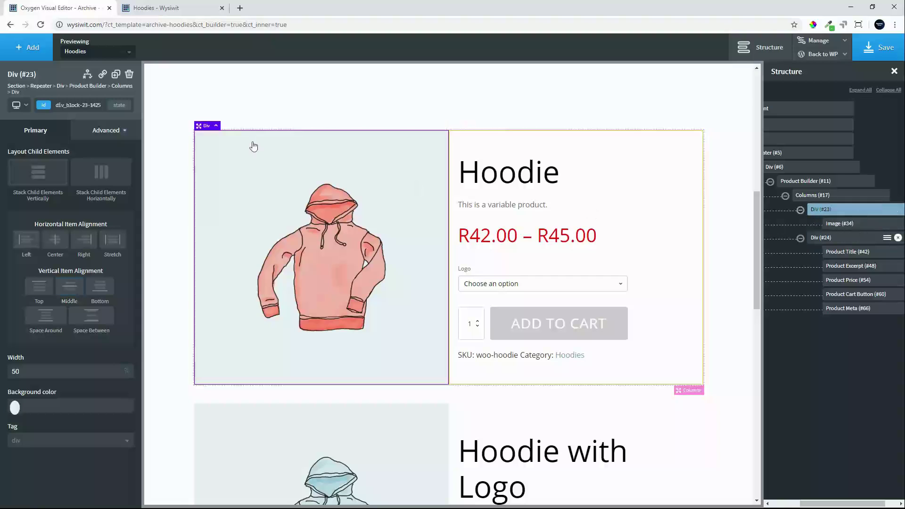
{"action": "left_click", "coordinate": [32, 51]}
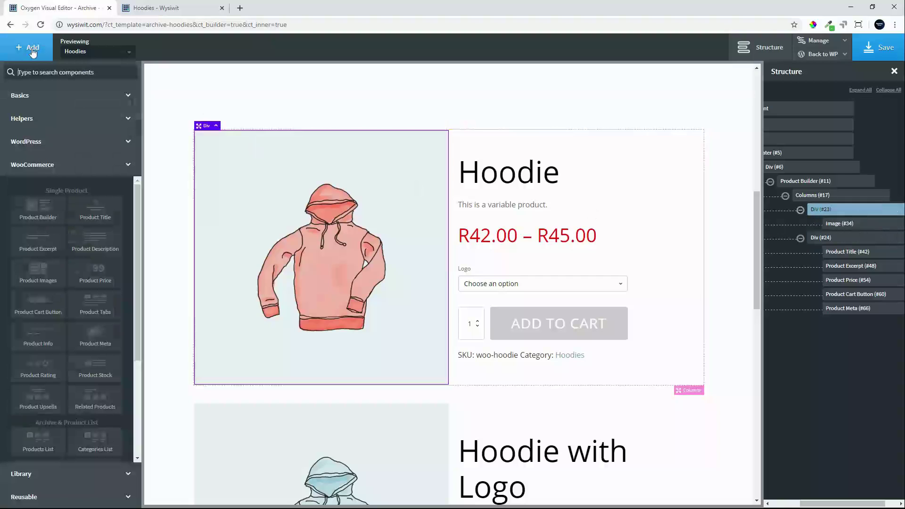
{"action": "left_click", "coordinate": [56, 121]}
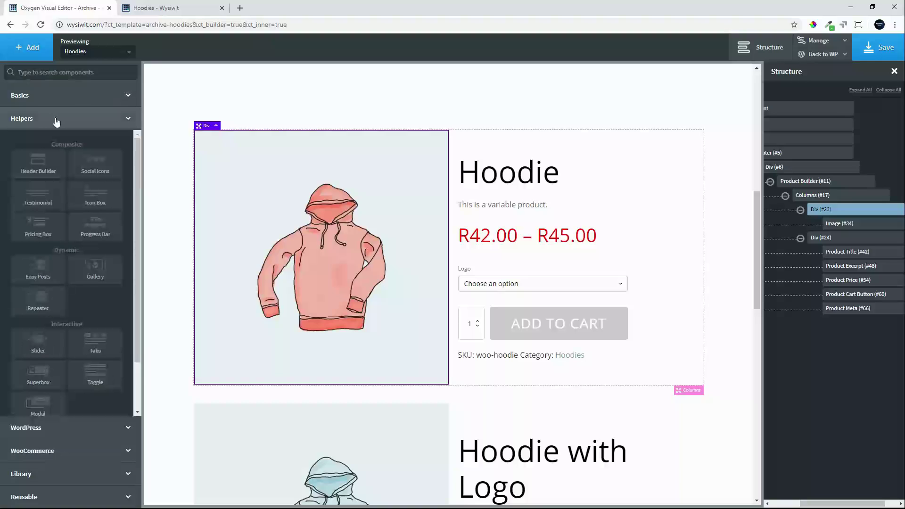
{"action": "left_click", "coordinate": [95, 272]}
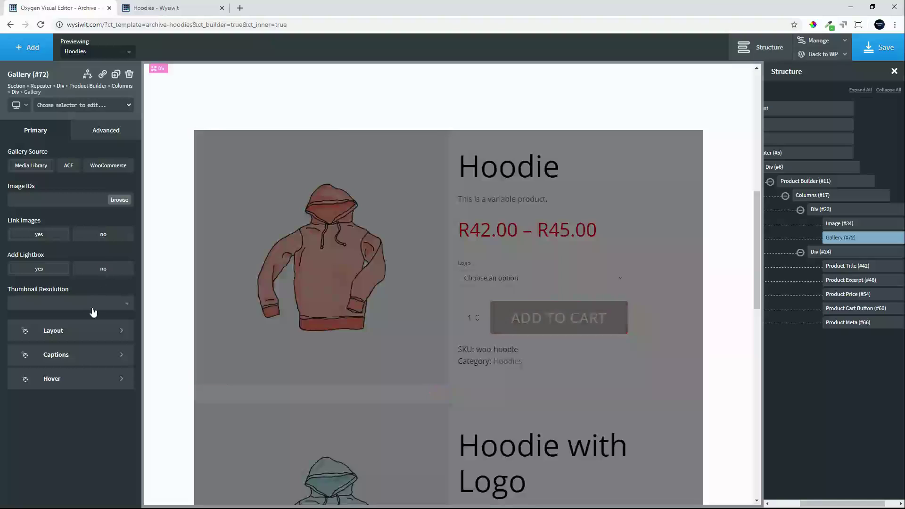
{"action": "left_click", "coordinate": [108, 165]}
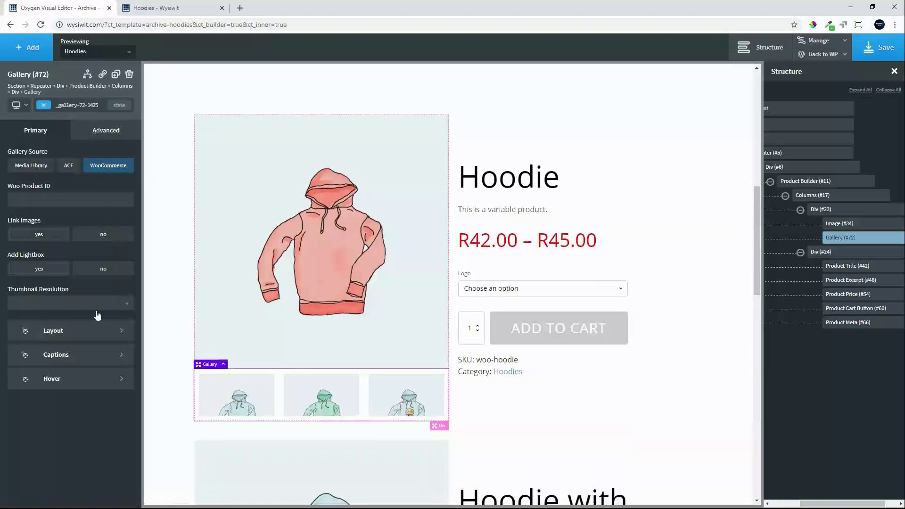
- Switch the gallery layout to masonry and save the template
{"action": "left_click", "coordinate": [70, 334]}
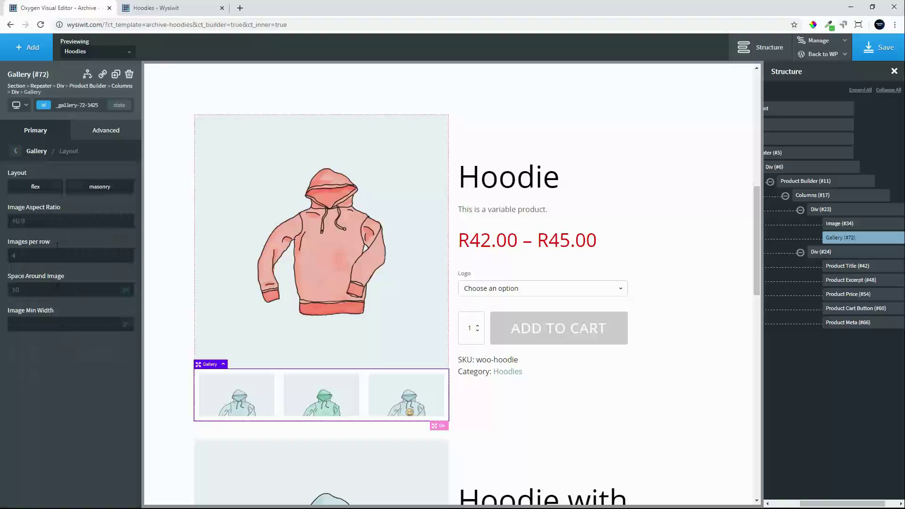
{"action": "left_click", "coordinate": [94, 190]}
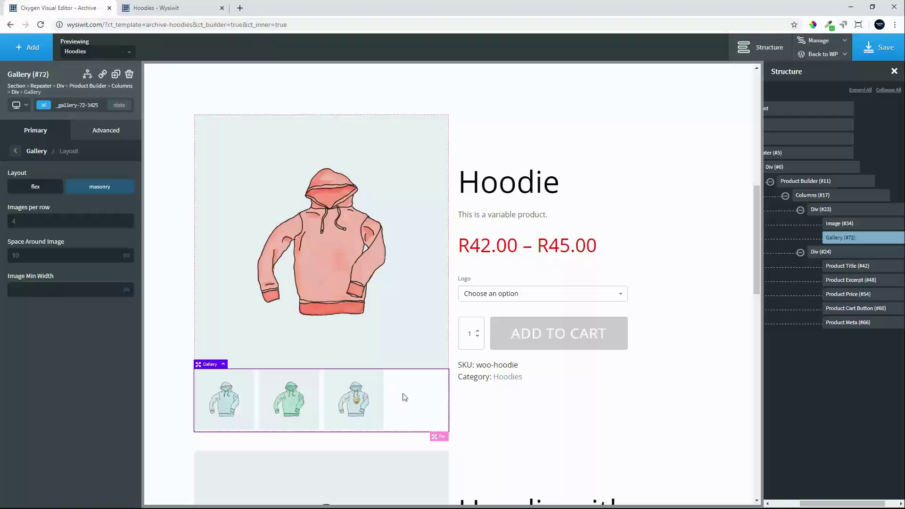
{"action": "scroll", "coordinate": [404, 397], "scroll_direction": "down", "scroll_amount": 4}
{"action": "scroll", "coordinate": [404, 397], "scroll_direction": "up", "scroll_amount": 5}
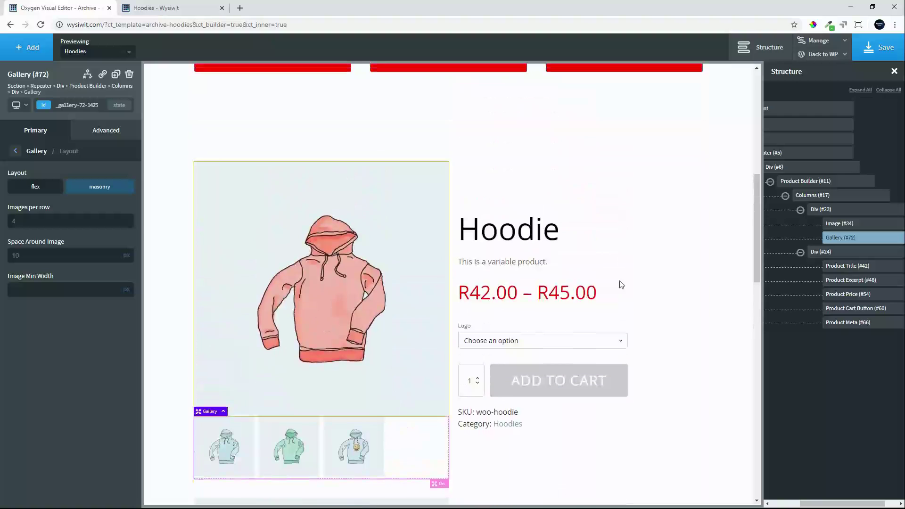
{"action": "left_click", "coordinate": [881, 50]}
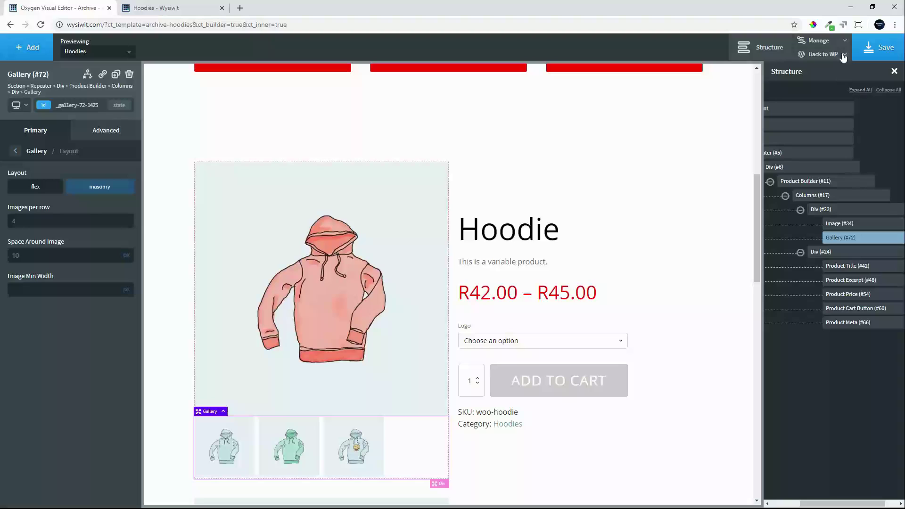
- Open the live Hoodies page in a new tab and scroll through the product rows
{"action": "mouse_move", "coordinate": [843, 56]}
{"action": "right_click", "coordinate": [811, 85]}
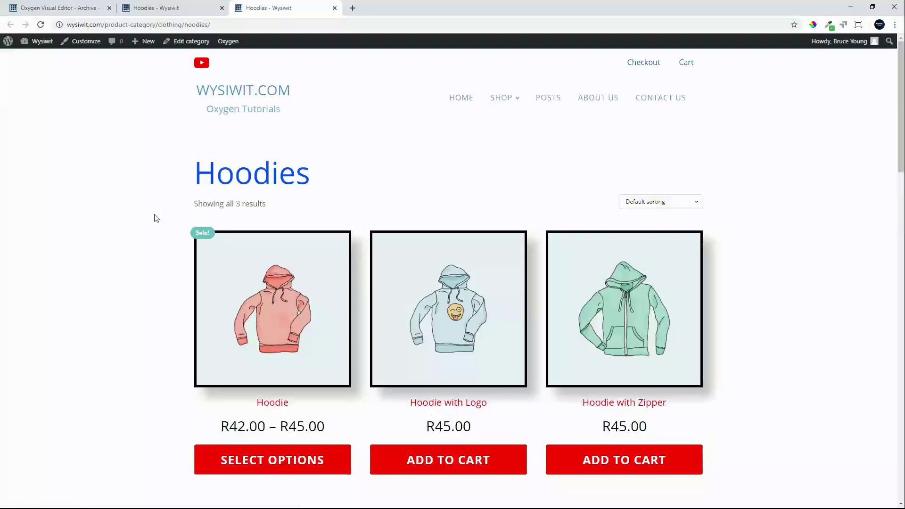
{"action": "scroll", "coordinate": [156, 218], "scroll_direction": "down", "scroll_amount": 9}
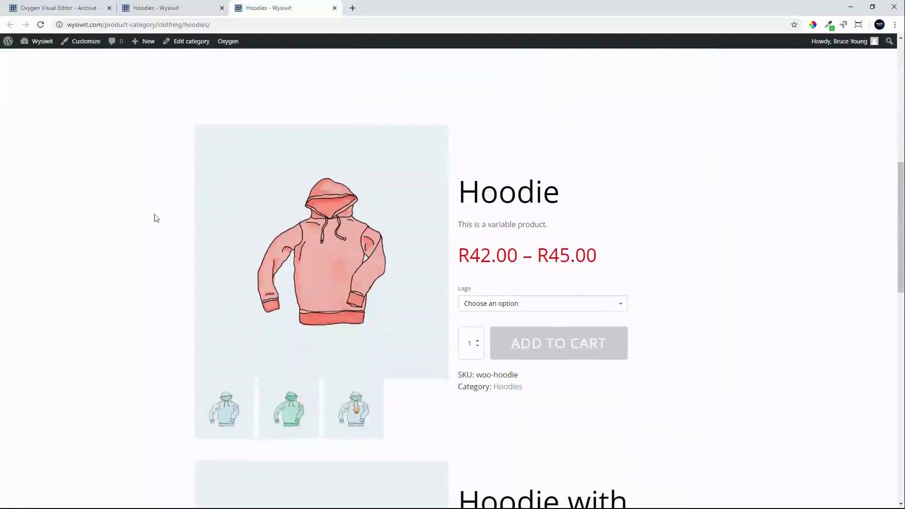
{"action": "scroll", "coordinate": [156, 218], "scroll_direction": "down", "scroll_amount": 1}
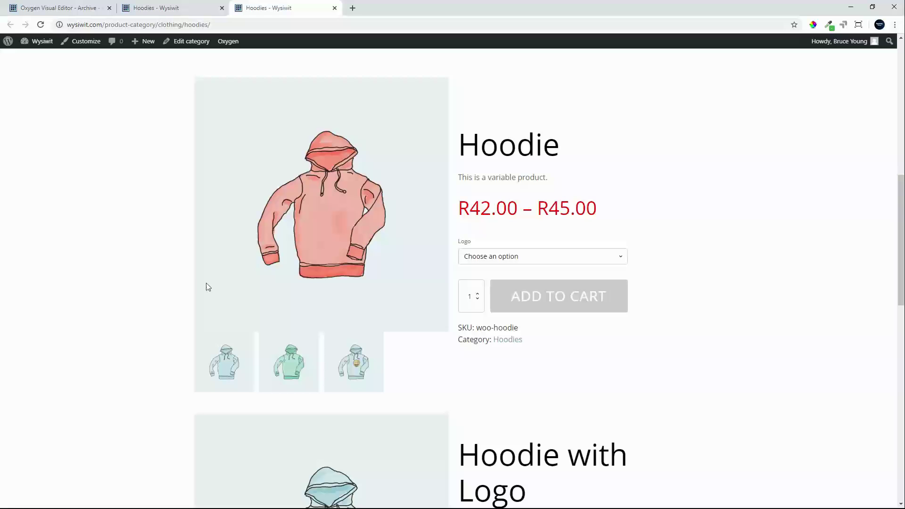
{"action": "scroll", "coordinate": [205, 285], "scroll_direction": "down", "scroll_amount": 6}
{"action": "scroll", "coordinate": [203, 285], "scroll_direction": "down", "scroll_amount": 9}
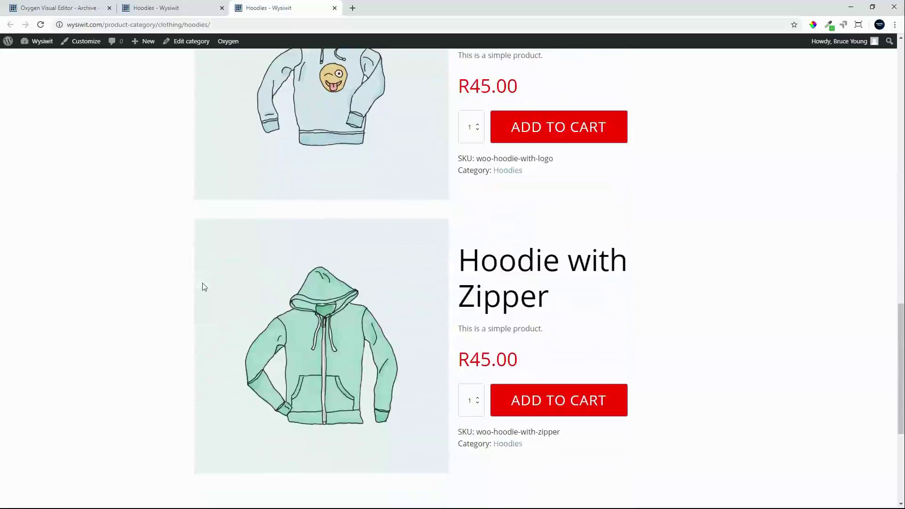
{"action": "scroll", "coordinate": [203, 285], "scroll_direction": "up", "scroll_amount": 9}
{"action": "scroll", "coordinate": [202, 284], "scroll_direction": "up", "scroll_amount": 6}
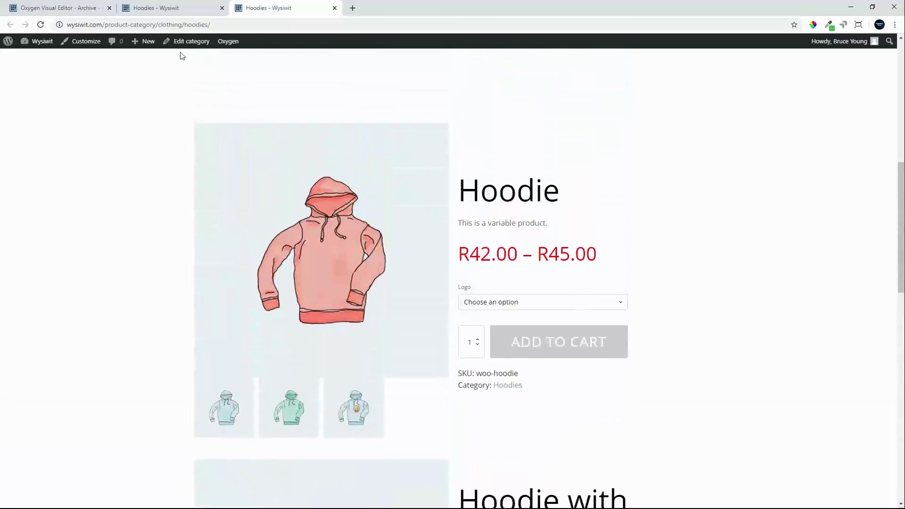
{"action": "scroll", "coordinate": [606, 242], "scroll_direction": "up", "scroll_amount": 6}
{"action": "scroll", "coordinate": [608, 243], "scroll_direction": "down", "scroll_amount": 5}
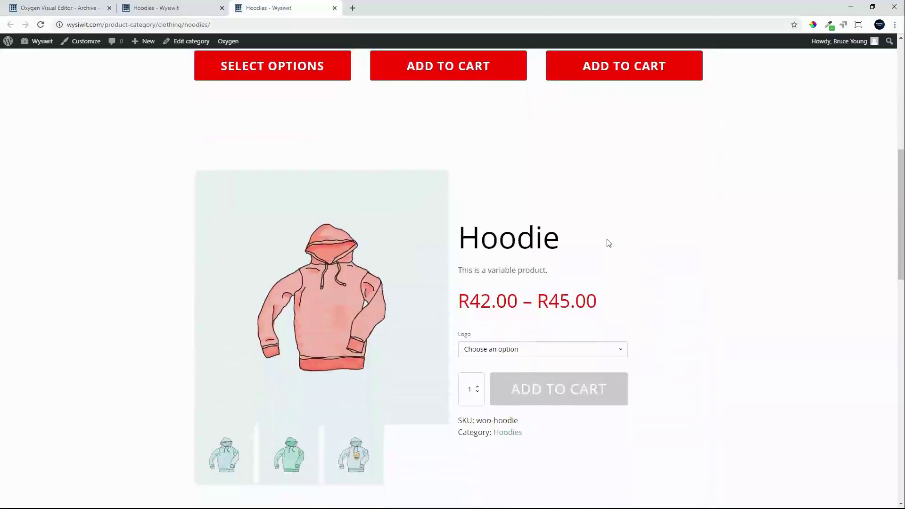
- Give the featured Image (#34) a 5 px solid black (#000000) border
{"action": "left_click", "coordinate": [63, 8]}
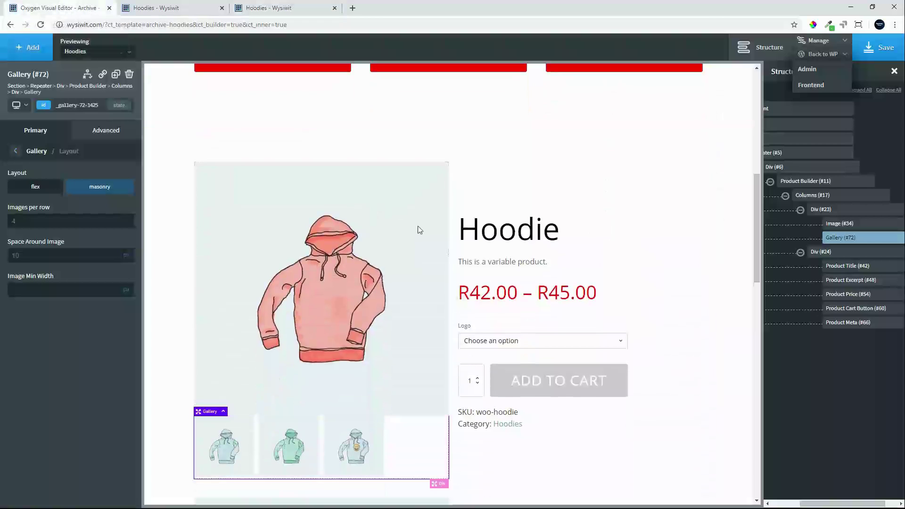
{"action": "left_click", "coordinate": [865, 224]}
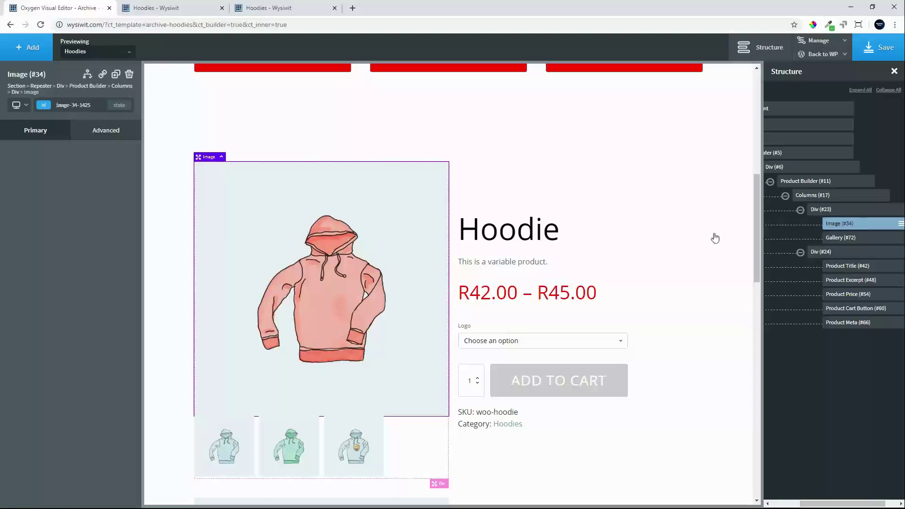
{"action": "left_click", "coordinate": [113, 138]}
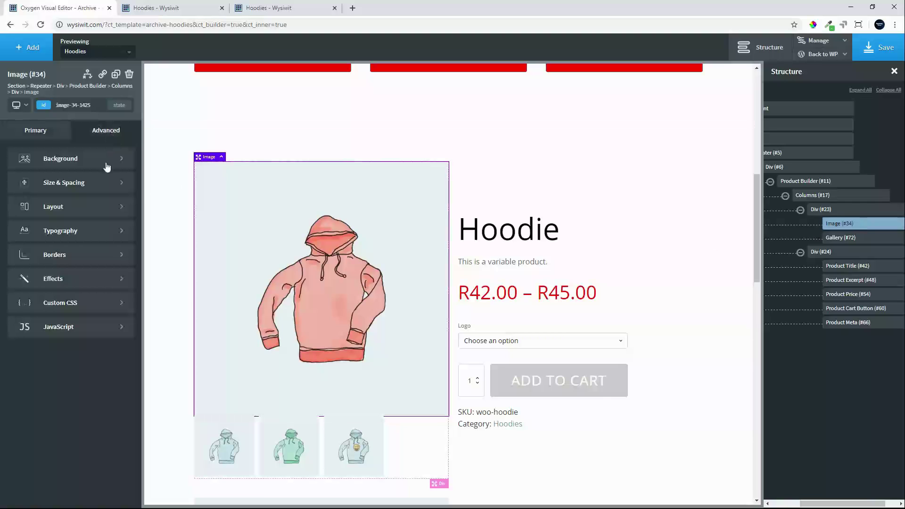
{"action": "left_click", "coordinate": [66, 258]}
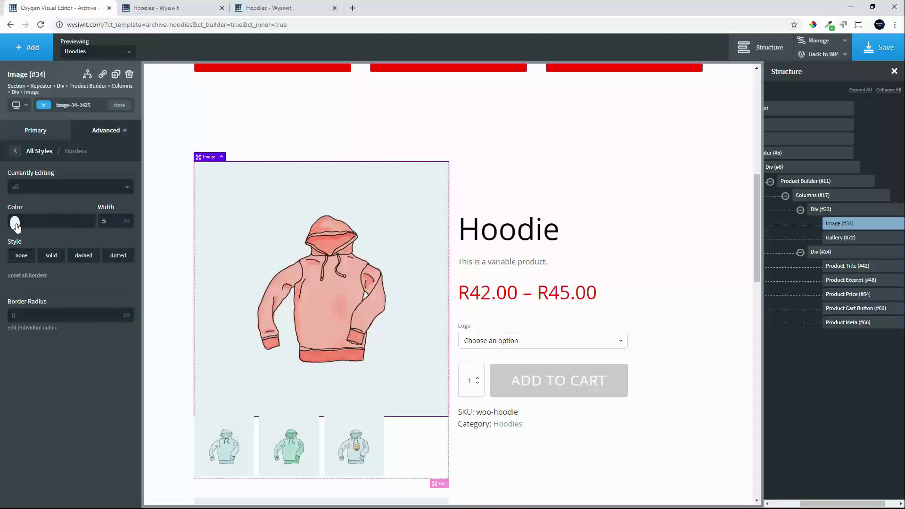
{"action": "left_click", "coordinate": [15, 223]}
{"action": "left_click_drag", "start_coordinate": [28, 294], "coordinate": [1, 326]}
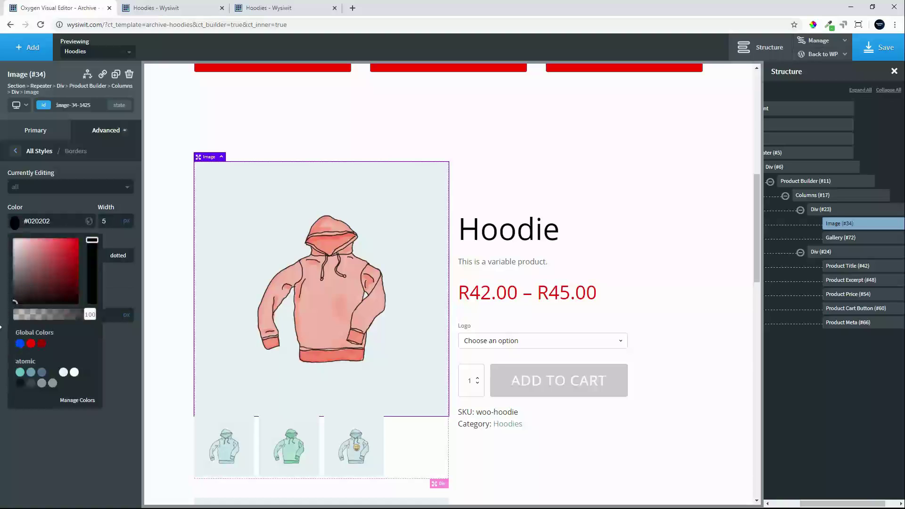
{"action": "left_click", "coordinate": [49, 447]}
{"action": "left_click", "coordinate": [52, 255]}
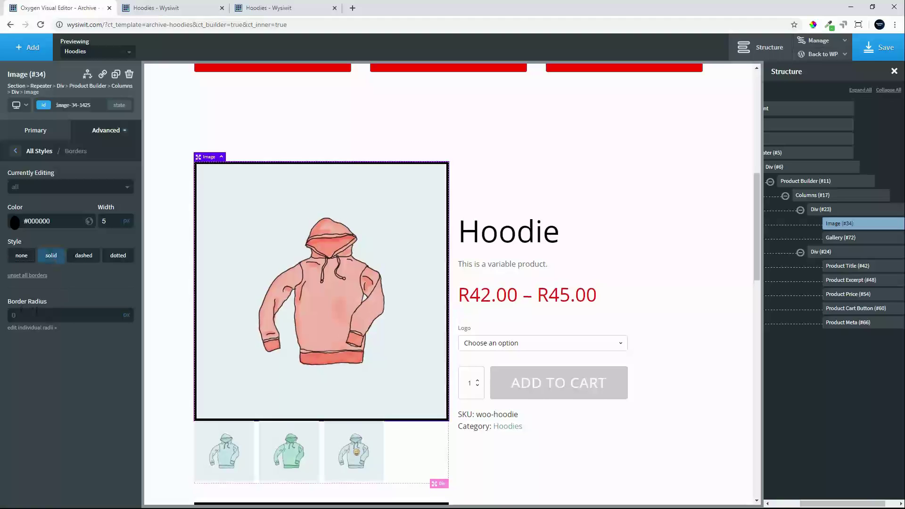
- Add a black box shadow to the image: 0 horizontal, 15 vertical, 20 blur
{"action": "left_click", "coordinate": [15, 151]}
{"action": "left_click", "coordinate": [59, 283]}
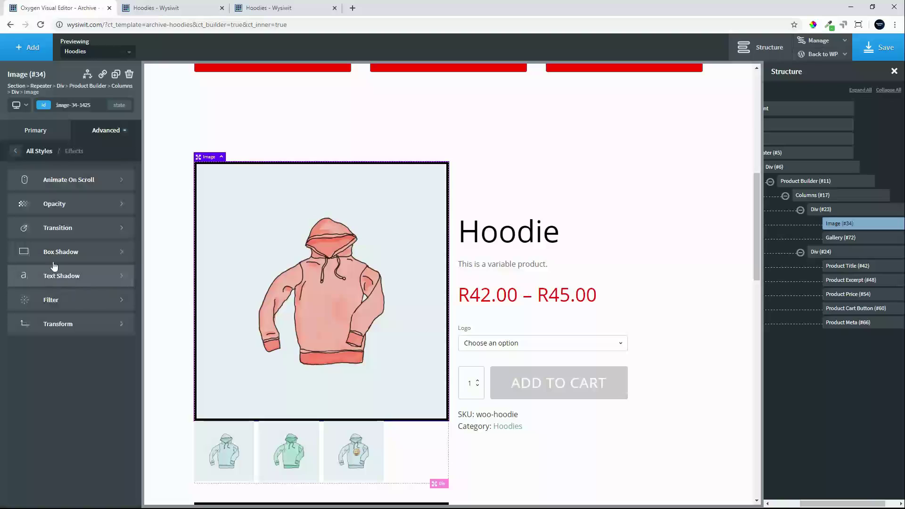
{"action": "left_click", "coordinate": [70, 254]}
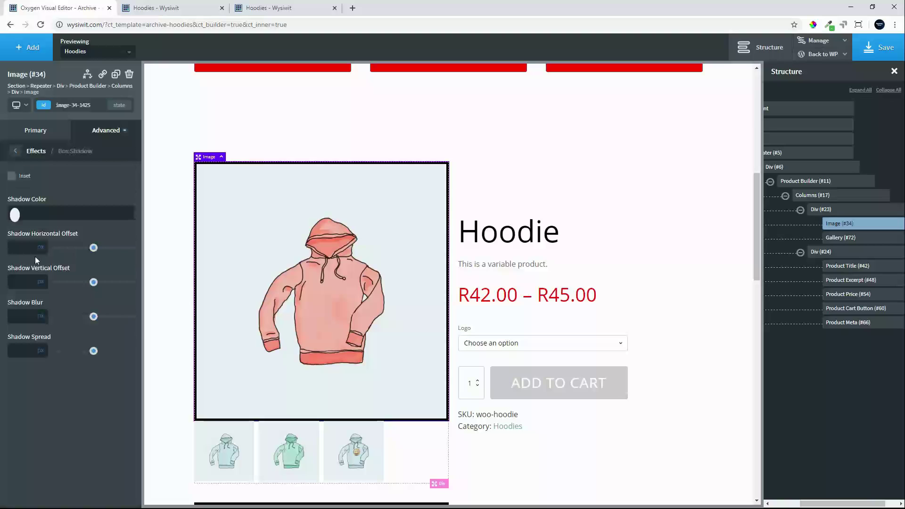
{"action": "left_click", "coordinate": [16, 215]}
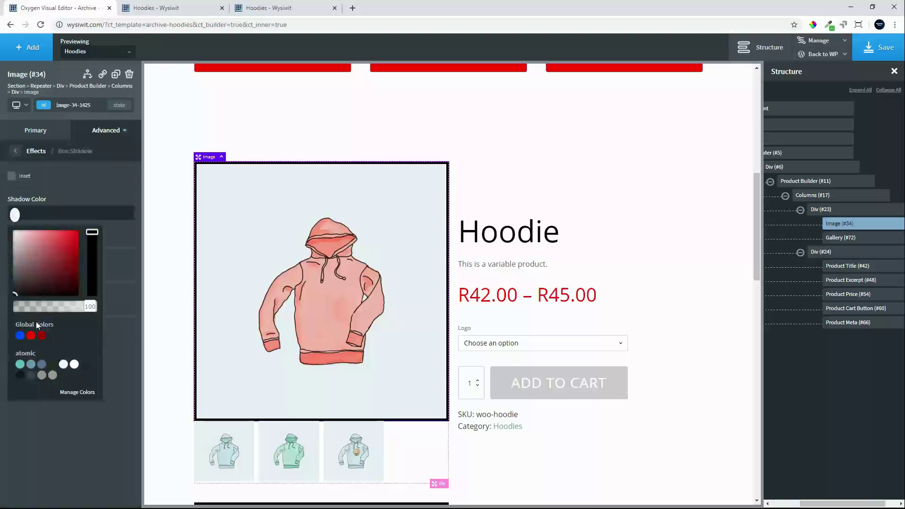
{"action": "left_click", "coordinate": [84, 307]}
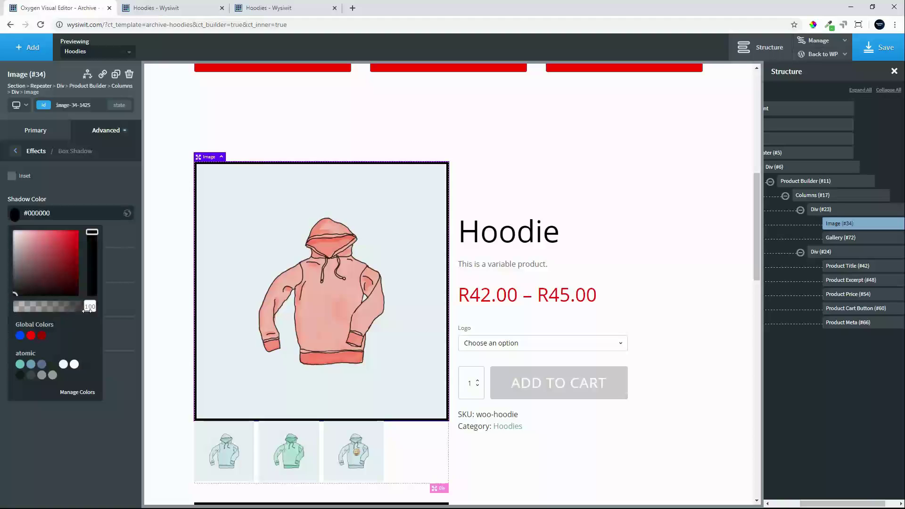
{"action": "left_click_drag", "start_coordinate": [87, 310], "coordinate": [49, 328]}
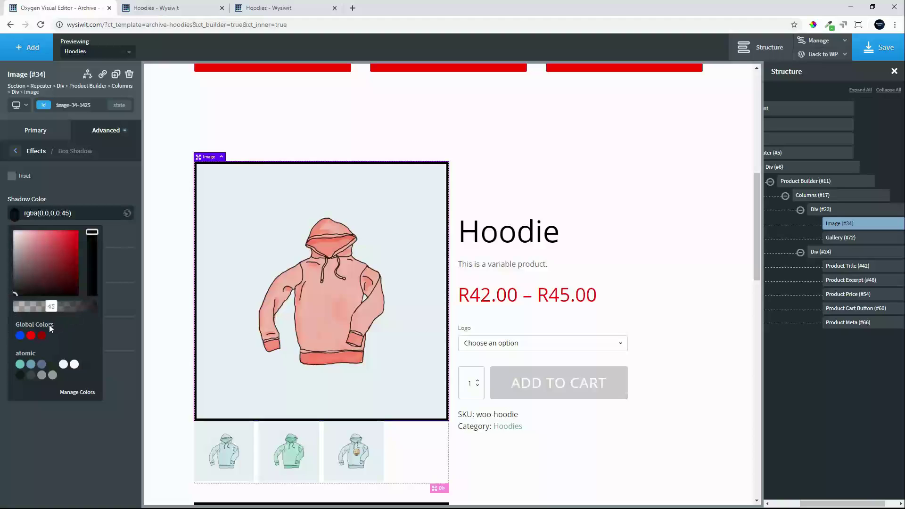
{"action": "left_click", "coordinate": [41, 437]}
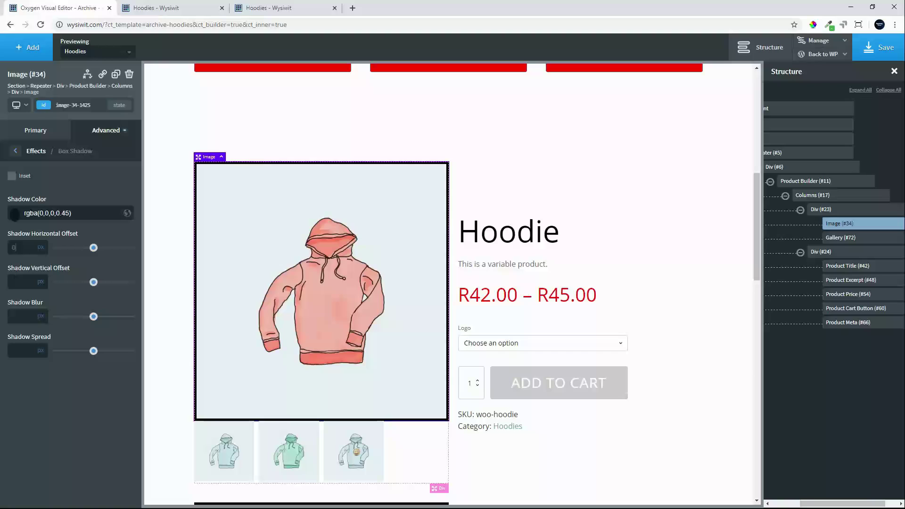
{"action": "left_click", "coordinate": [14, 281]}
{"action": "type", "text": "10"}
{"action": "left_click", "coordinate": [27, 314]}
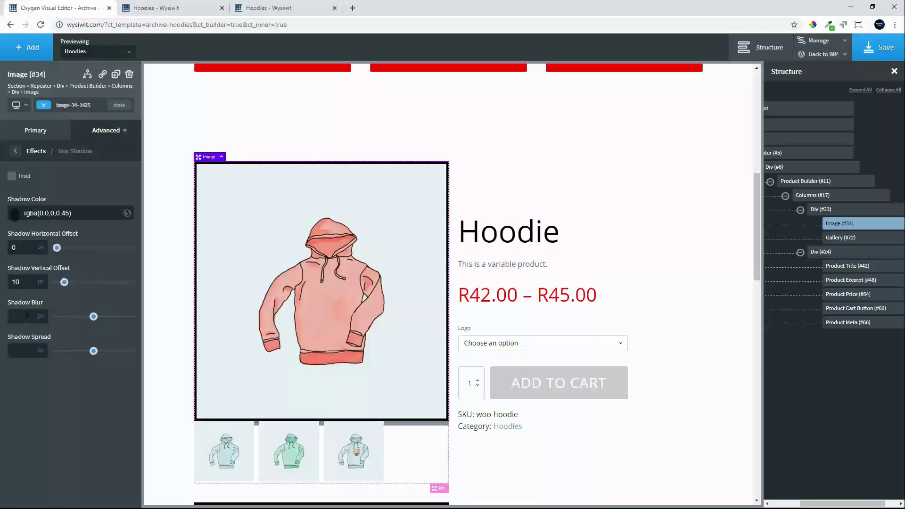
{"action": "type", "text": "20"}
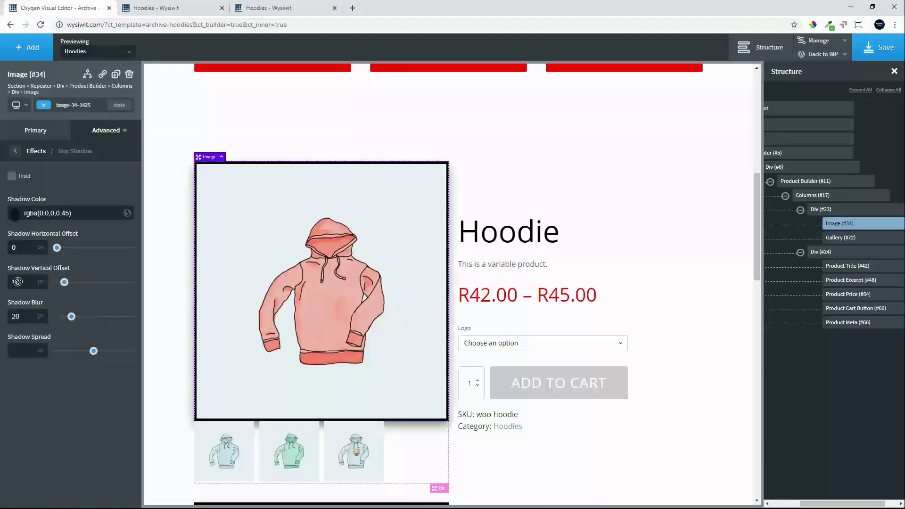
{"action": "type", "text": "20"}
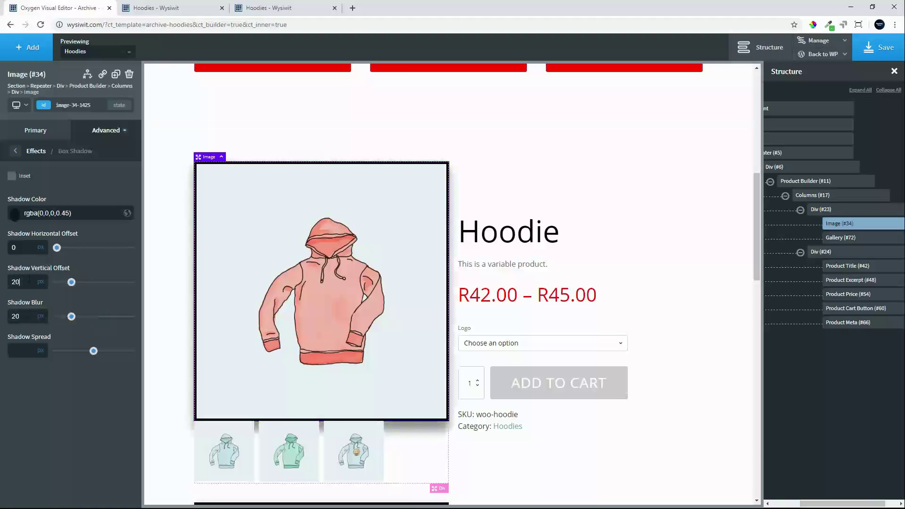
{"action": "scroll", "coordinate": [260, 286], "scroll_direction": "down", "scroll_amount": 2}
{"action": "scroll", "coordinate": [261, 287], "scroll_direction": "down", "scroll_amount": 1}
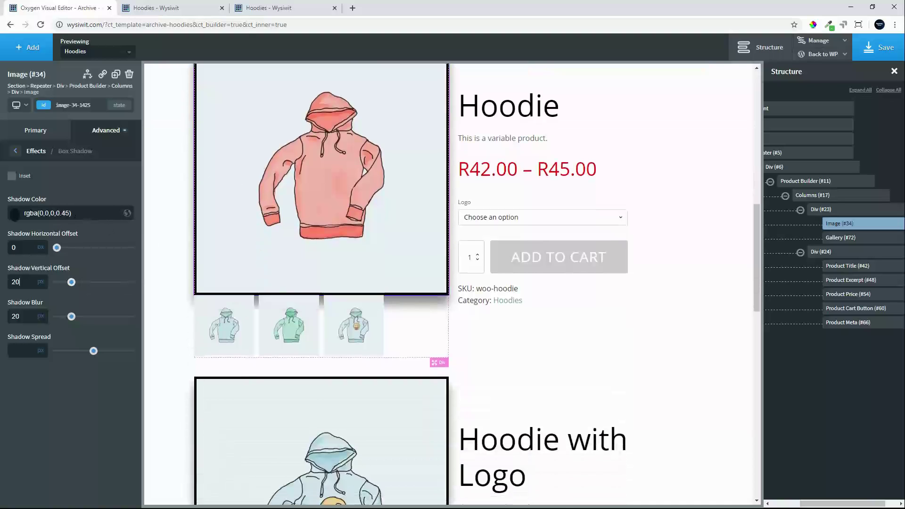
{"action": "type", "text": "15"}
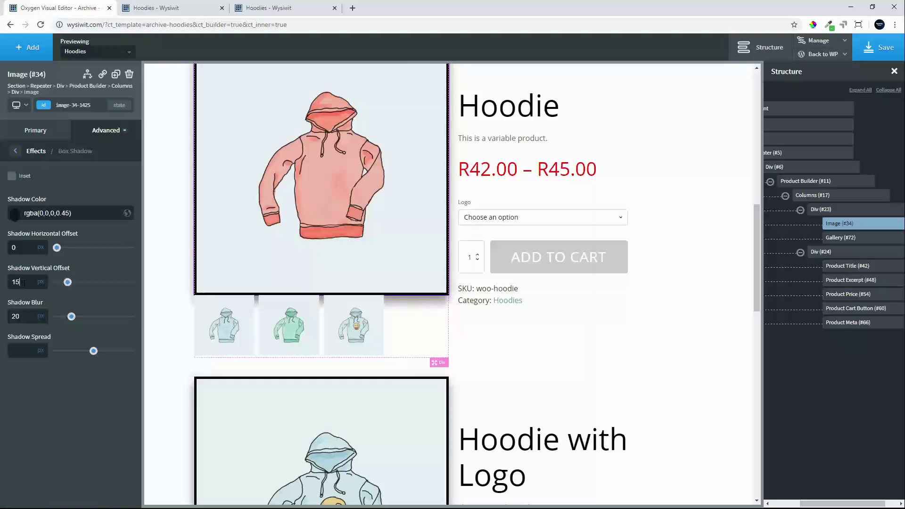
{"action": "scroll", "coordinate": [290, 276], "scroll_direction": "down", "scroll_amount": 2}
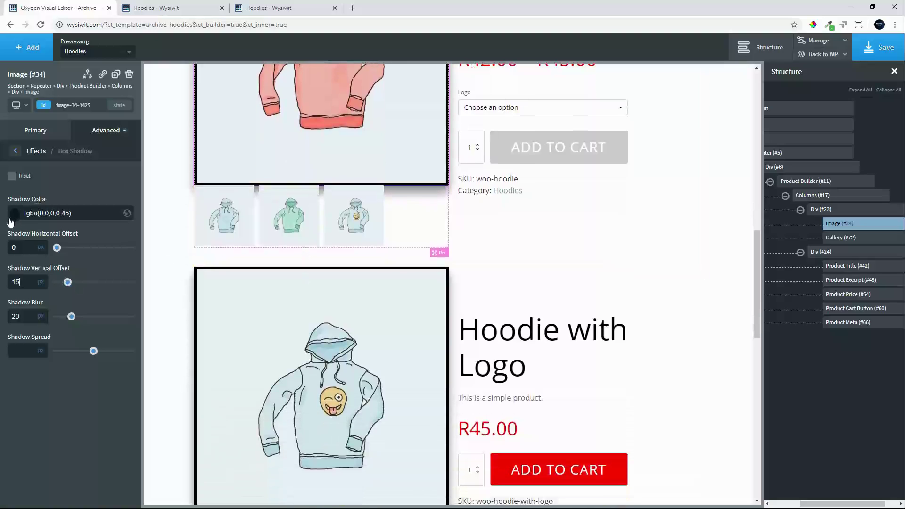
- Lower the shadow colour opacity to 0.29 and save the template
{"action": "left_click", "coordinate": [15, 214]}
{"action": "left_click_drag", "start_coordinate": [49, 307], "coordinate": [40, 307]}
{"action": "scroll", "coordinate": [349, 353], "scroll_direction": "down", "scroll_amount": 3}
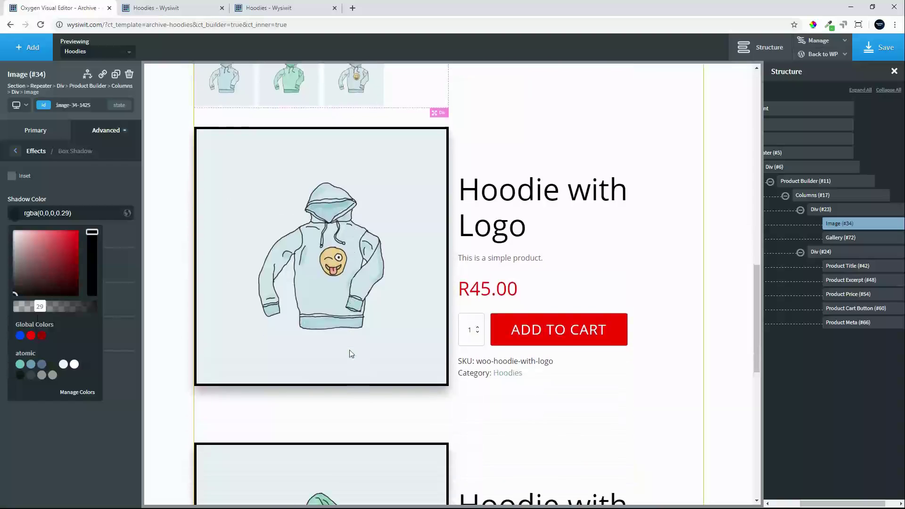
{"action": "scroll", "coordinate": [349, 351], "scroll_direction": "down", "scroll_amount": 7}
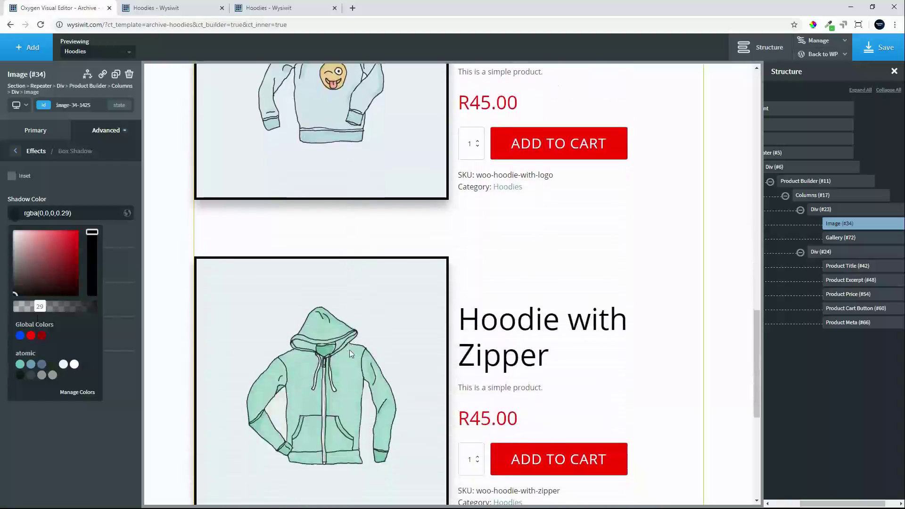
{"action": "scroll", "coordinate": [343, 352], "scroll_direction": "up", "scroll_amount": 3}
{"action": "scroll", "coordinate": [343, 350], "scroll_direction": "up", "scroll_amount": 8}
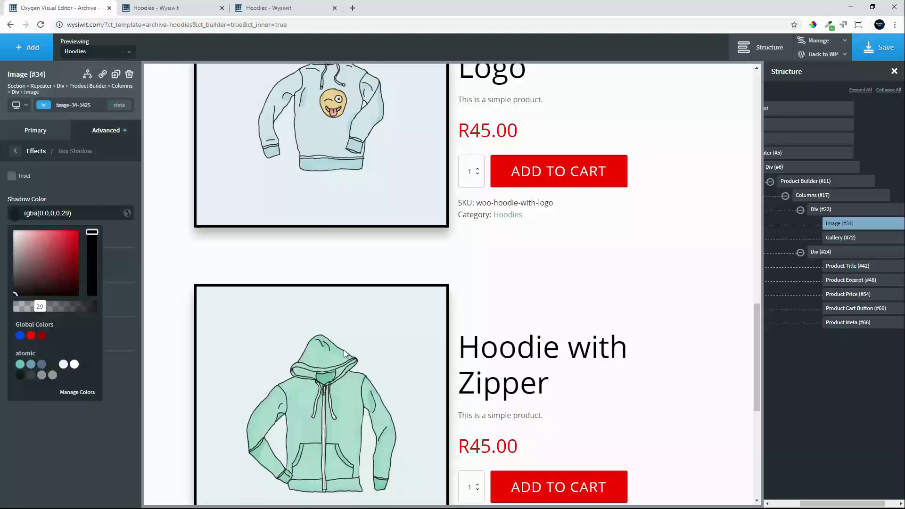
{"action": "scroll", "coordinate": [343, 350], "scroll_direction": "up", "scroll_amount": 4}
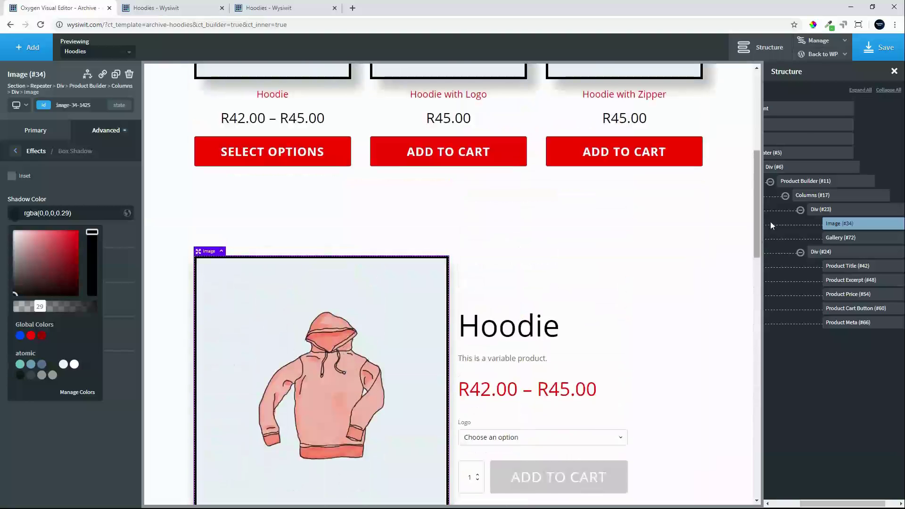
{"action": "left_click", "coordinate": [859, 46]}
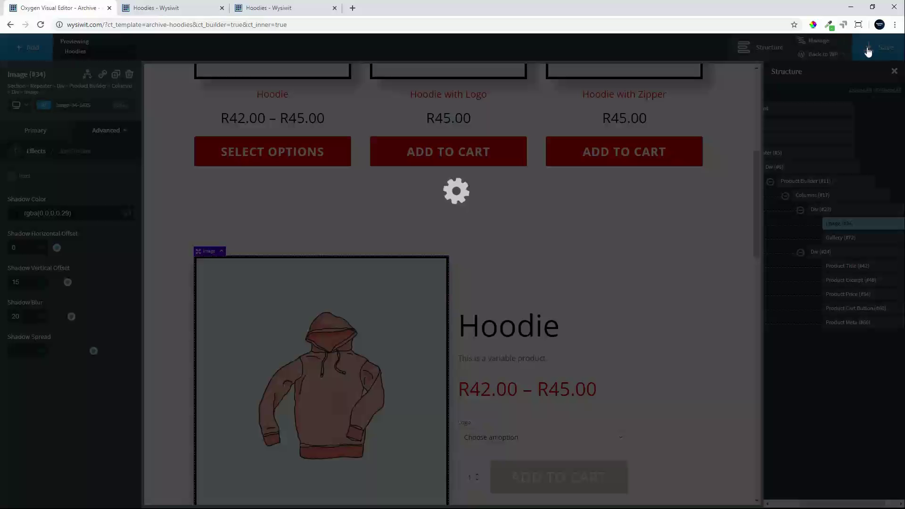
- Reload the live Hoodies tab and scroll to check the bordered, shadowed product images
{"action": "left_click", "coordinate": [277, 17]}
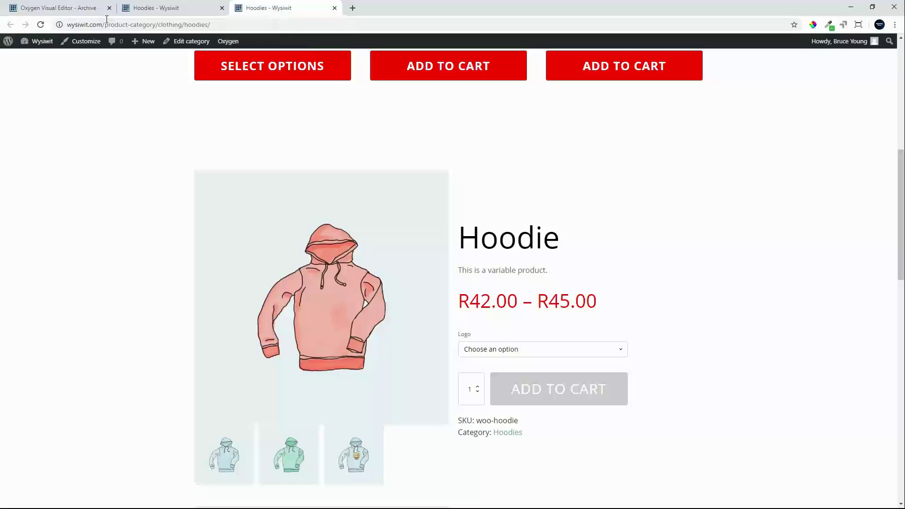
{"action": "key", "text": "F5"}
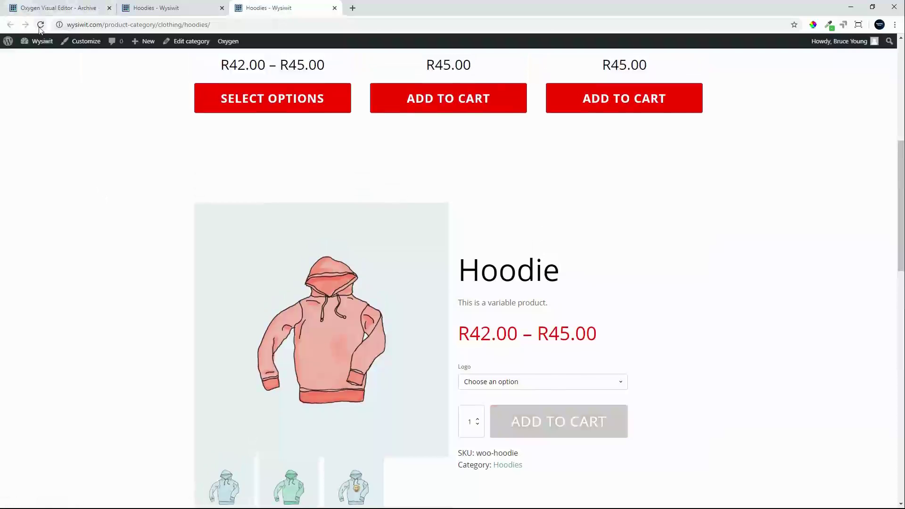
{"action": "left_click", "coordinate": [40, 26]}
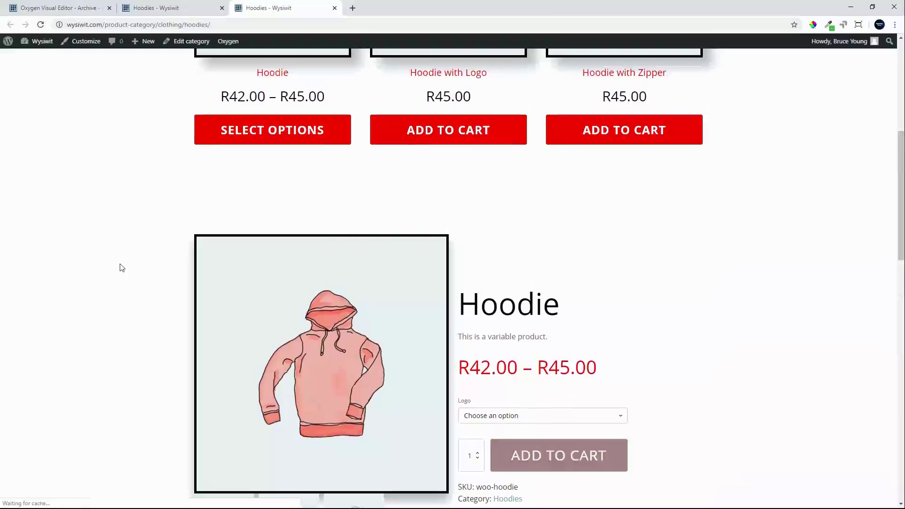
{"action": "scroll", "coordinate": [127, 273], "scroll_direction": "down", "scroll_amount": 3}
{"action": "scroll", "coordinate": [271, 296], "scroll_direction": "down", "scroll_amount": 4}
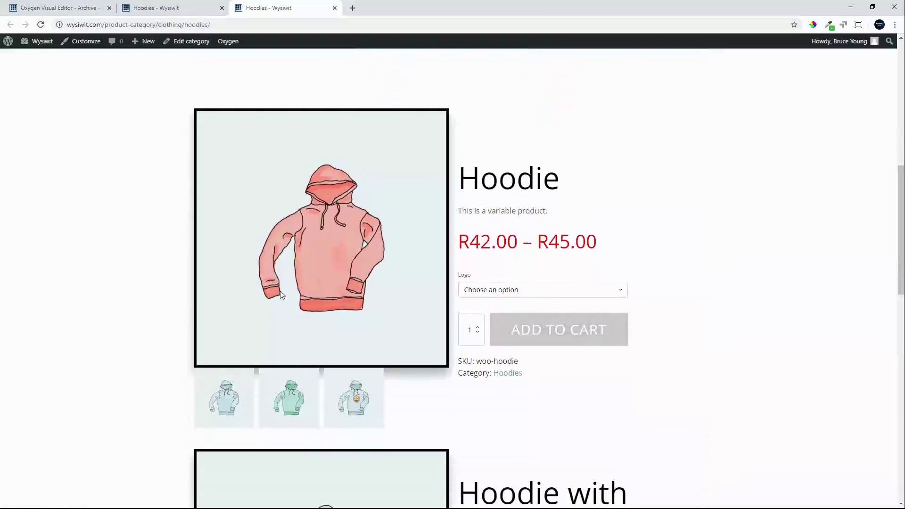
{"action": "scroll", "coordinate": [329, 275], "scroll_direction": "down", "scroll_amount": 3}
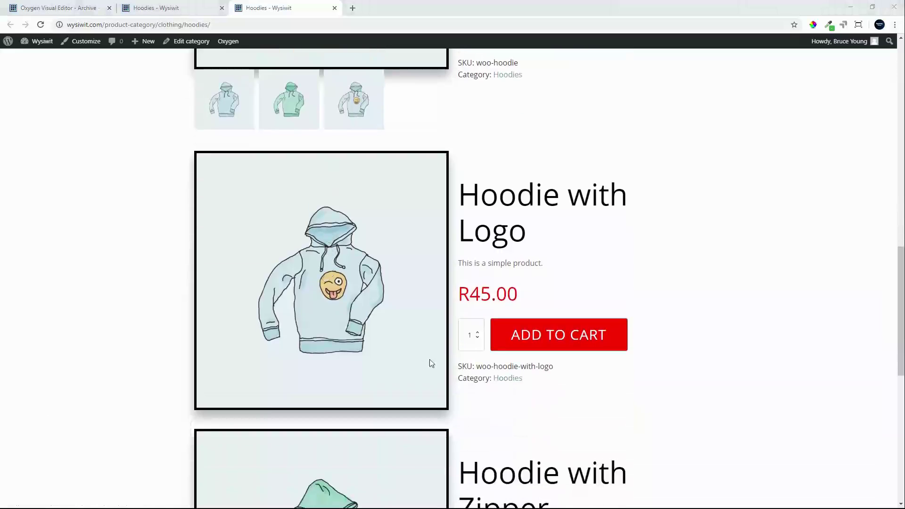
{"action": "scroll", "coordinate": [429, 359], "scroll_direction": "down", "scroll_amount": 2}
{"action": "scroll", "coordinate": [436, 360], "scroll_direction": "down", "scroll_amount": 7}
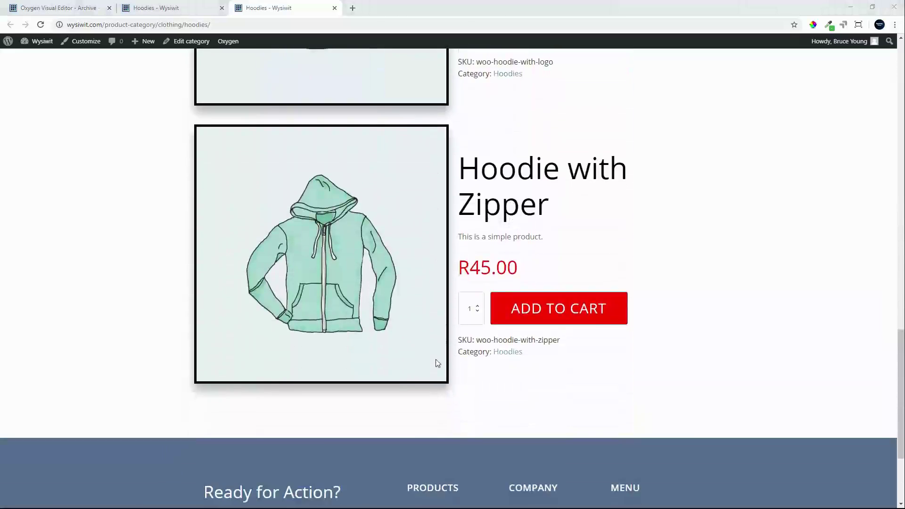
{"action": "scroll", "coordinate": [436, 361], "scroll_direction": "up", "scroll_amount": 6}
{"action": "scroll", "coordinate": [437, 362], "scroll_direction": "up", "scroll_amount": 7}
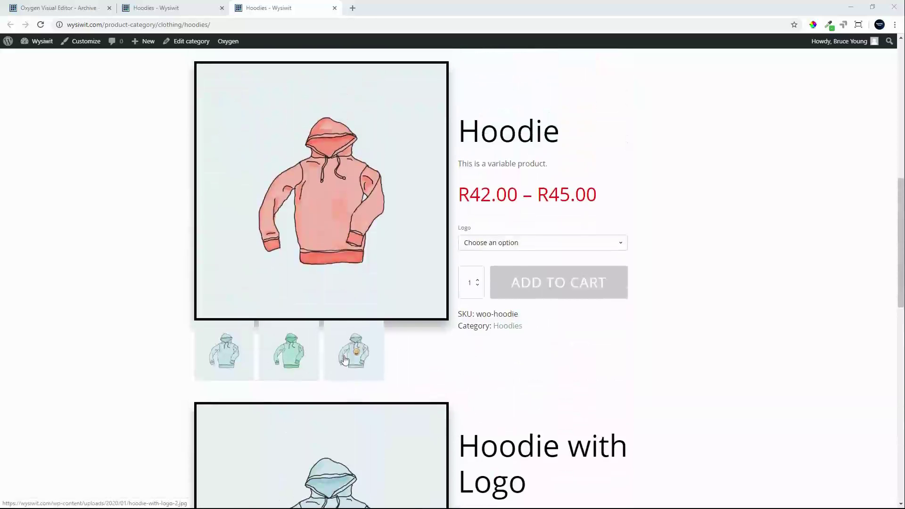
{"action": "scroll", "coordinate": [476, 374], "scroll_direction": "up", "scroll_amount": 1}
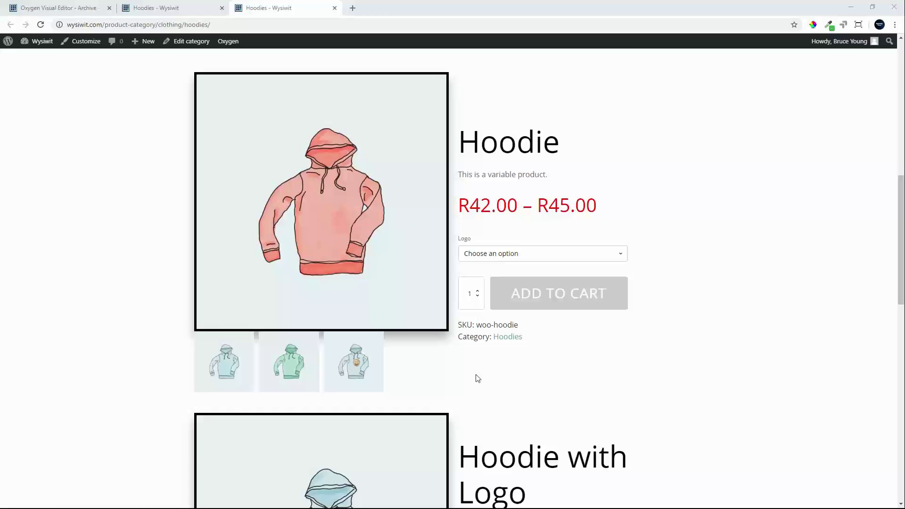
{"action": "scroll", "coordinate": [477, 378], "scroll_direction": "down", "scroll_amount": 1}
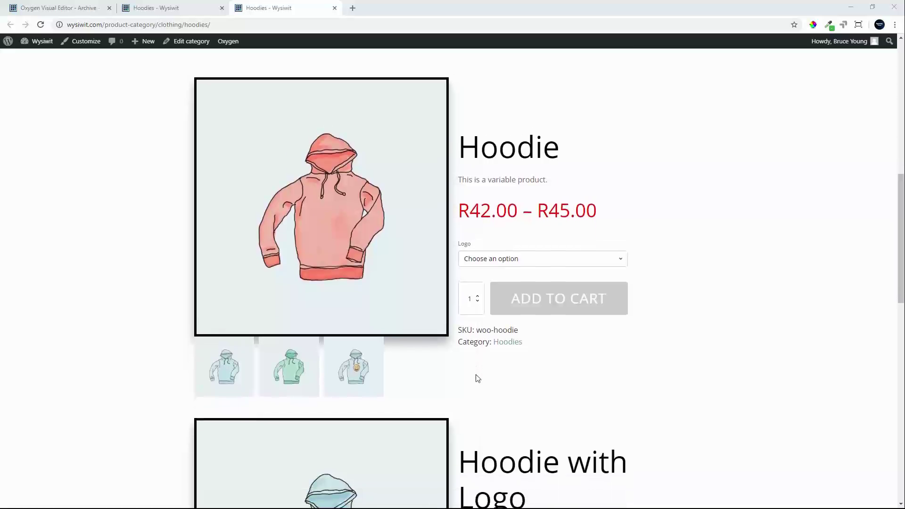
{"action": "scroll", "coordinate": [476, 378], "scroll_direction": "down", "scroll_amount": 5}
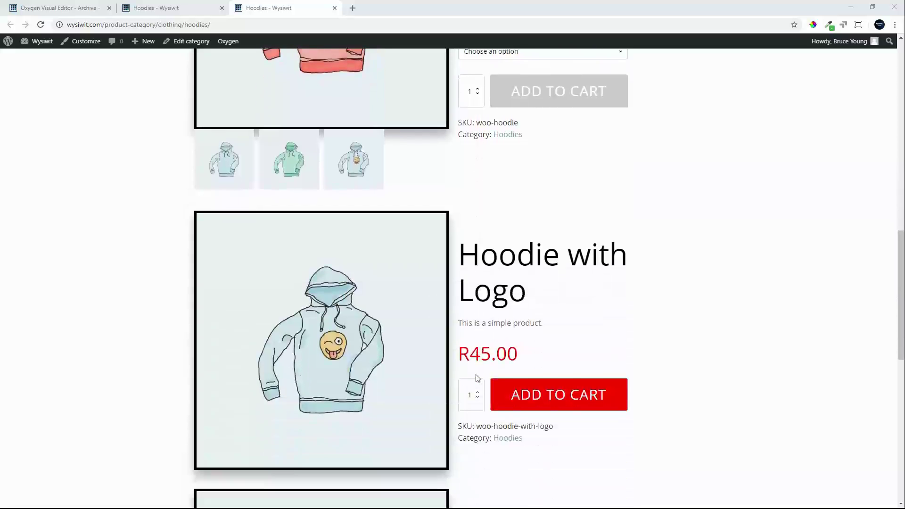
- Add Hoodie with Logo to the cart from its live product page
{"action": "left_click", "coordinate": [582, 371]}
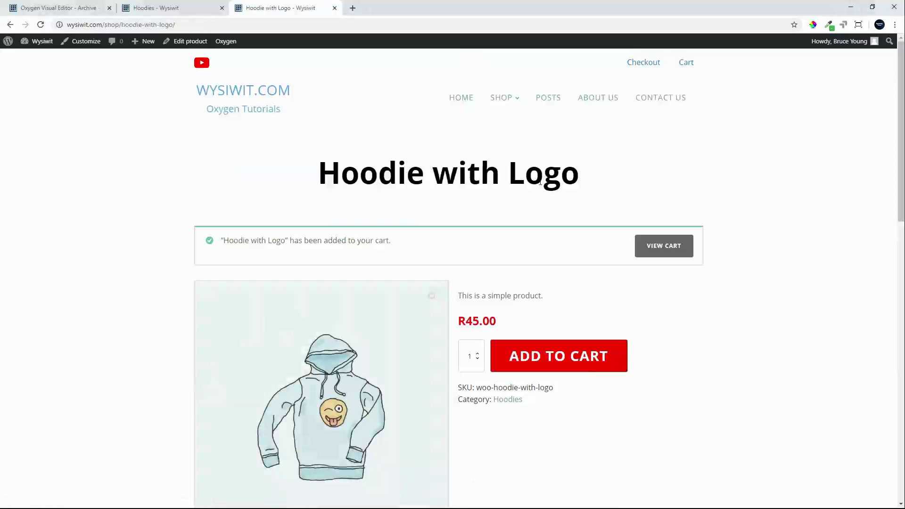
{"action": "scroll", "coordinate": [572, 299], "scroll_direction": "down", "scroll_amount": 4}
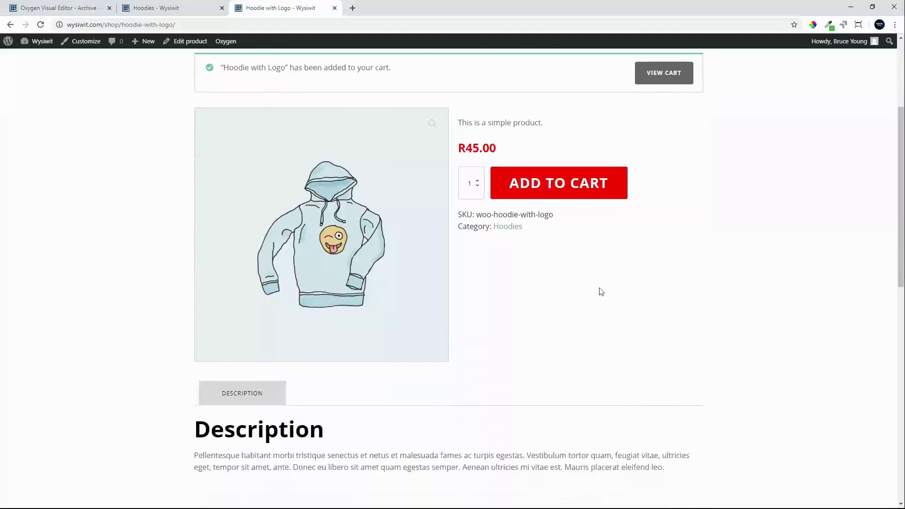
{"action": "scroll", "coordinate": [600, 291], "scroll_direction": "down", "scroll_amount": 7}
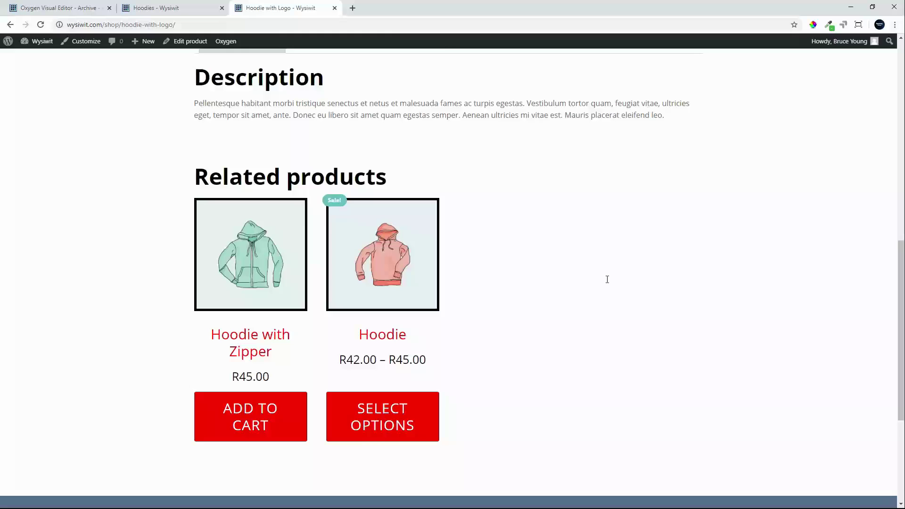
{"action": "scroll", "coordinate": [607, 280], "scroll_direction": "up", "scroll_amount": 11}
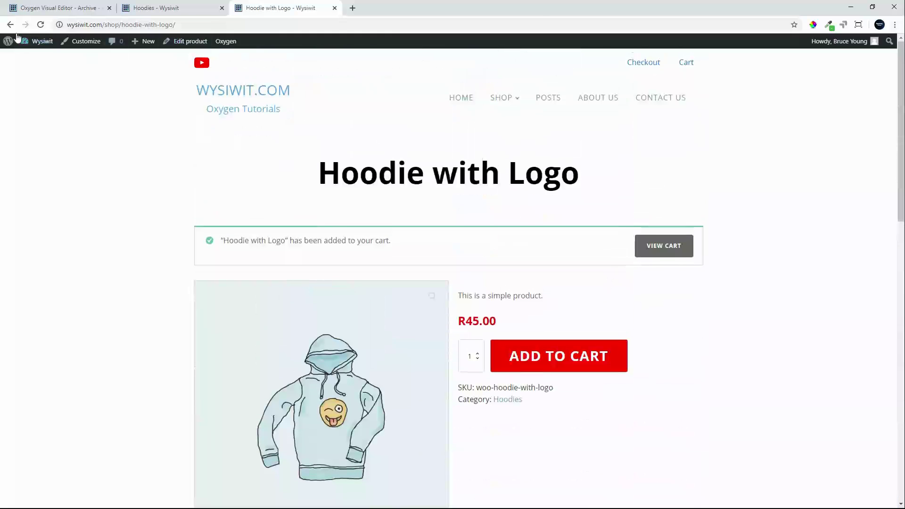
- Add Hoodie with Logo again from the Hoodies category grid, then return to the Oxygen template editor
{"action": "left_click", "coordinate": [11, 25]}
{"action": "scroll", "coordinate": [118, 172], "scroll_direction": "up", "scroll_amount": 7}
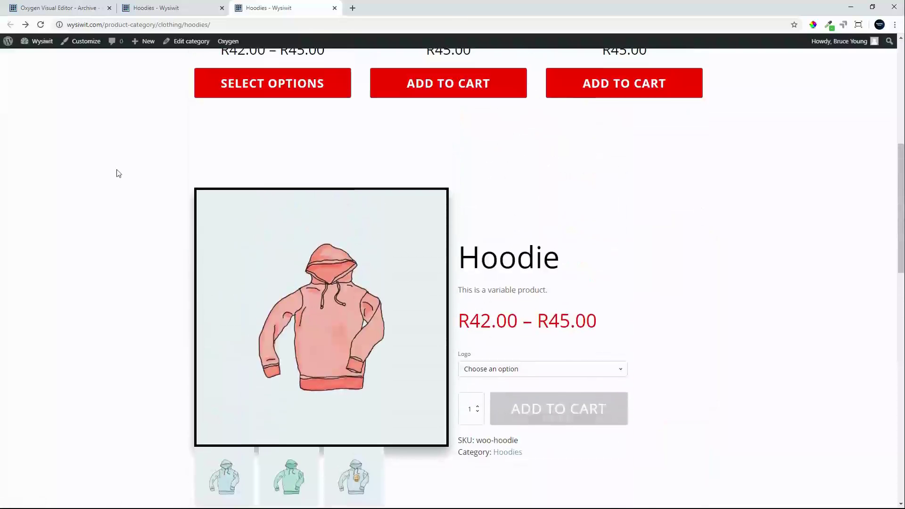
{"action": "scroll", "coordinate": [118, 173], "scroll_direction": "up", "scroll_amount": 4}
{"action": "left_click", "coordinate": [416, 305]}
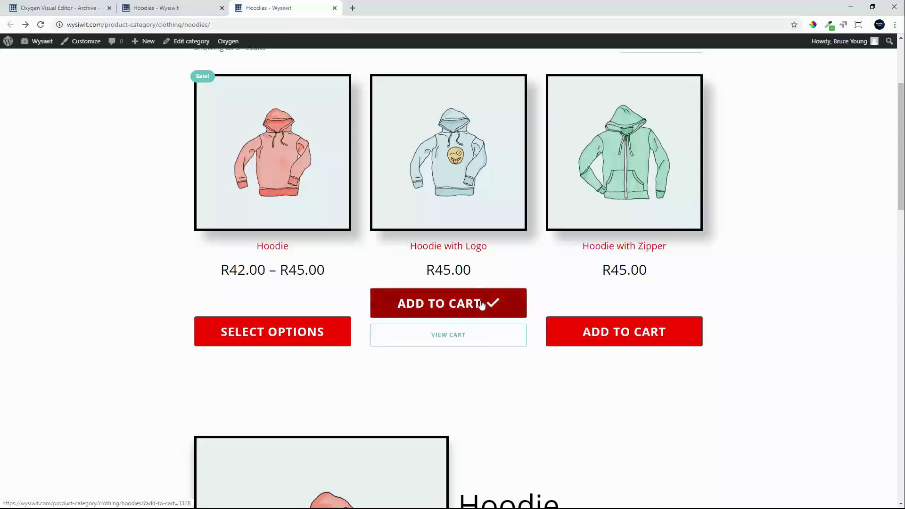
{"action": "scroll", "coordinate": [518, 365], "scroll_direction": "down", "scroll_amount": 3}
{"action": "scroll", "coordinate": [523, 366], "scroll_direction": "down", "scroll_amount": 3}
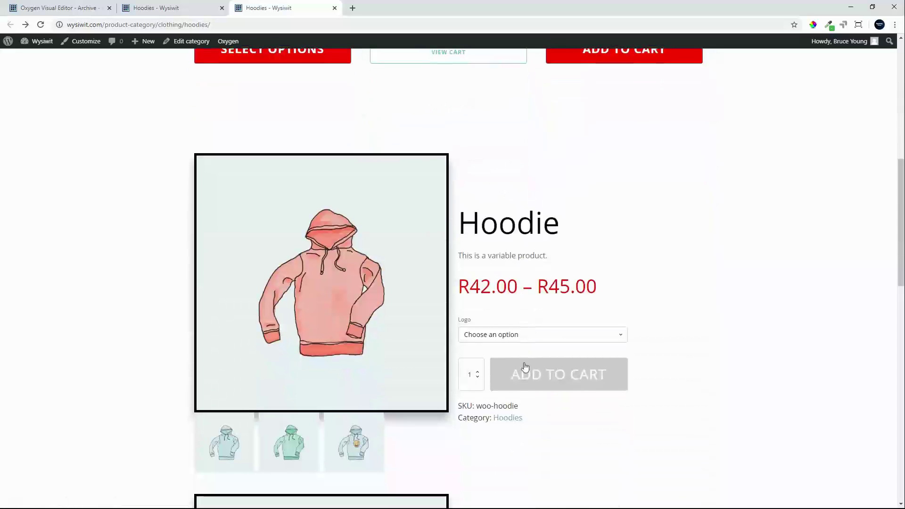
{"action": "left_click", "coordinate": [75, 9]}
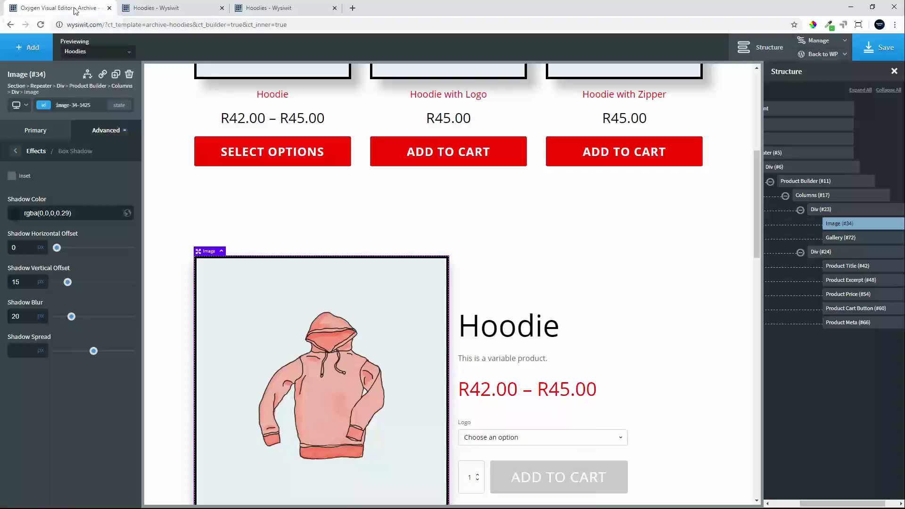
- From the builder, go to WordPress admin Plugins and activate the WooCommerce Cart plugin
{"action": "left_click", "coordinate": [811, 70]}
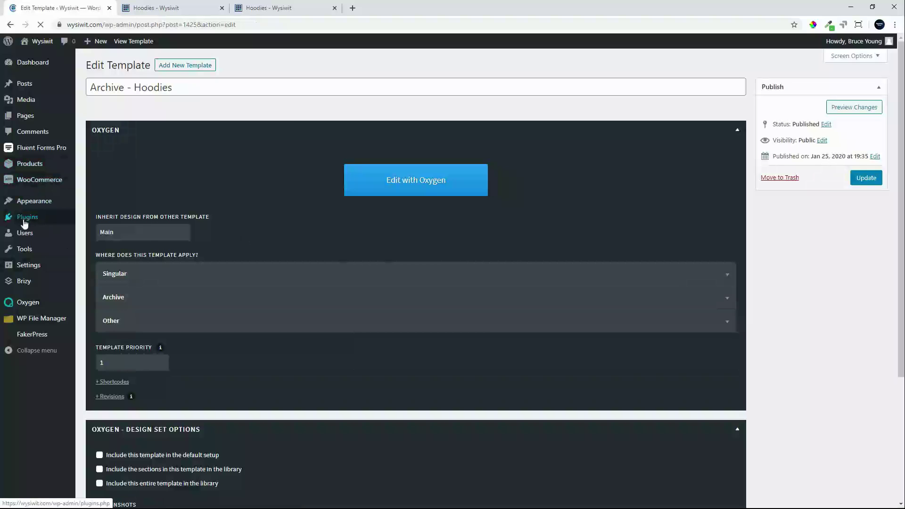
{"action": "left_click", "coordinate": [25, 221]}
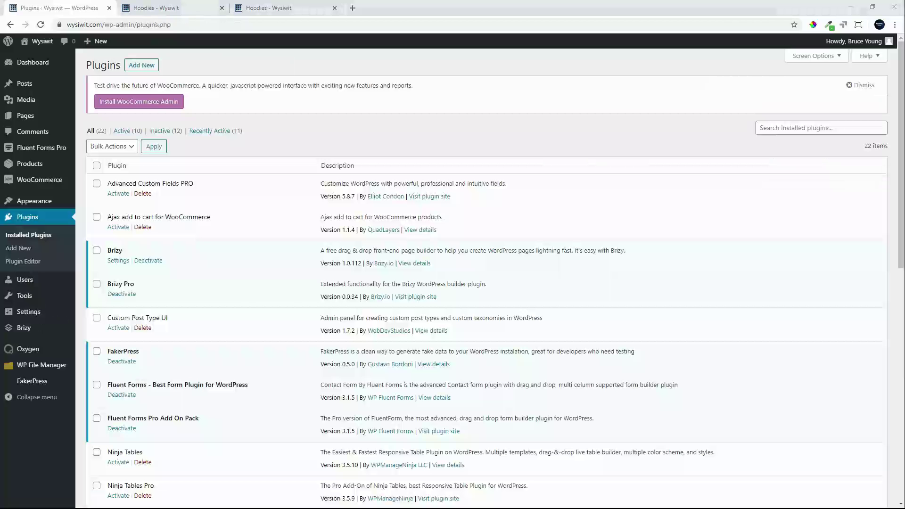
{"action": "scroll", "coordinate": [224, 381], "scroll_direction": "down", "scroll_amount": 10}
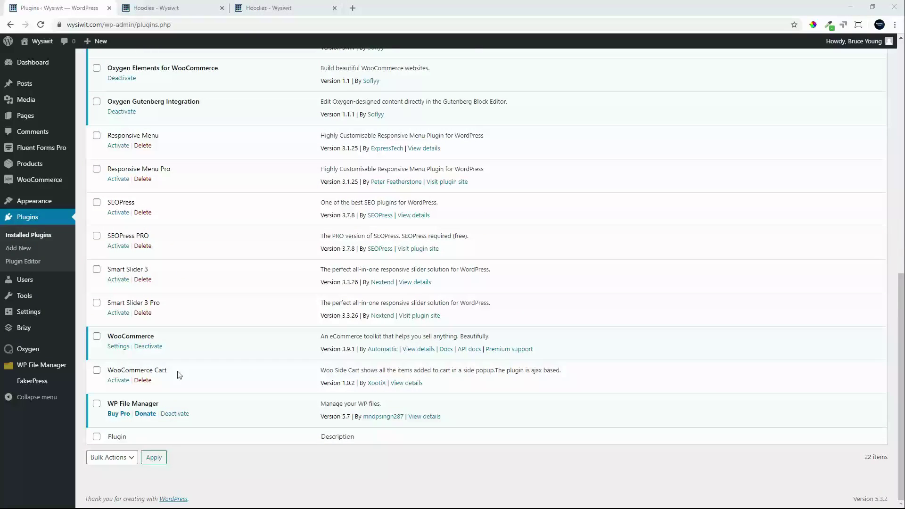
{"action": "left_click", "coordinate": [116, 382]}
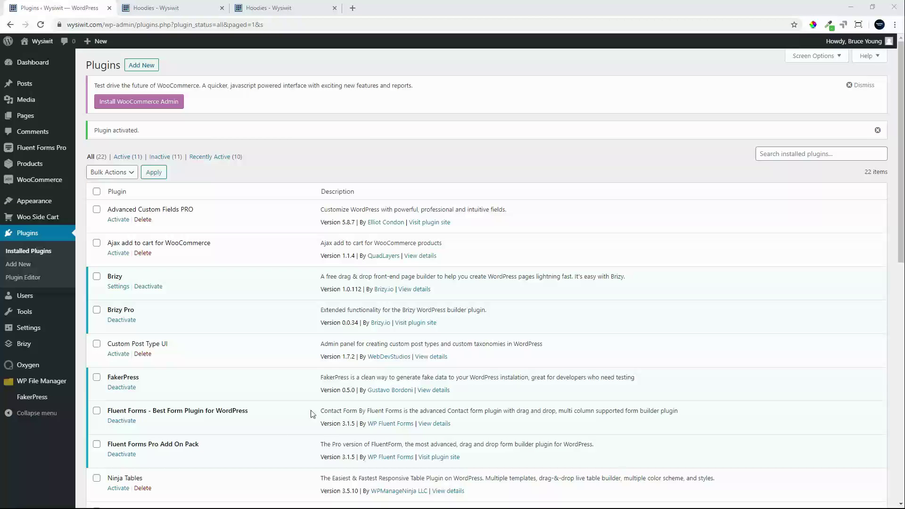
- Reload the Hoodies page so the side cart loads, and add a Hoodie with Logo
{"action": "left_click", "coordinate": [266, 9]}
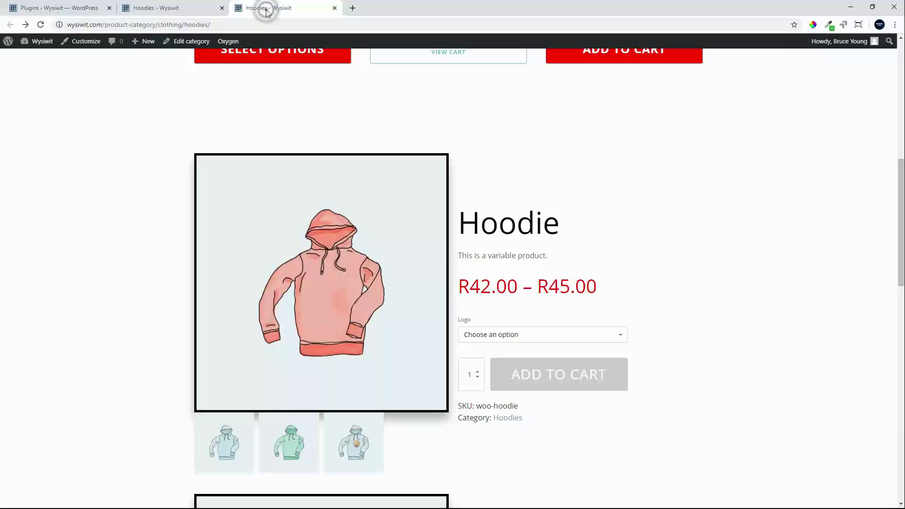
{"action": "left_click", "coordinate": [40, 26]}
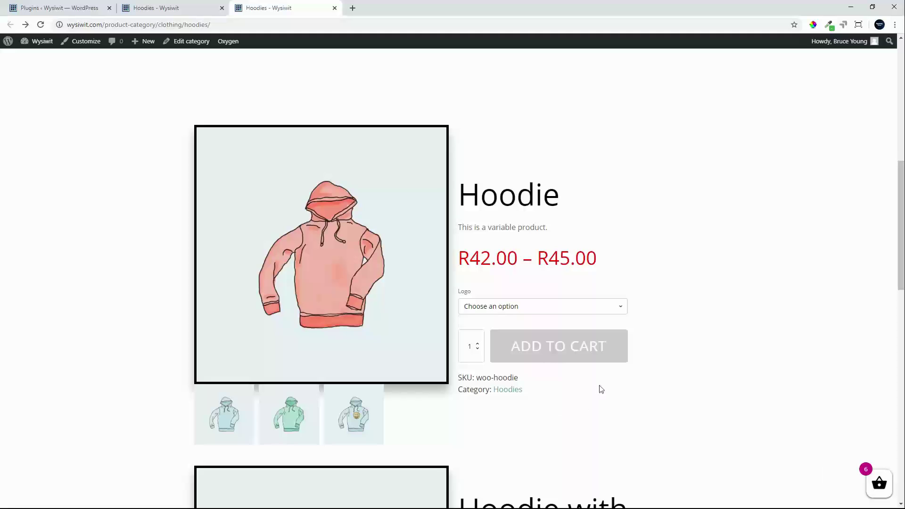
{"action": "scroll", "coordinate": [600, 388], "scroll_direction": "down", "scroll_amount": 7}
{"action": "left_click", "coordinate": [570, 312]}
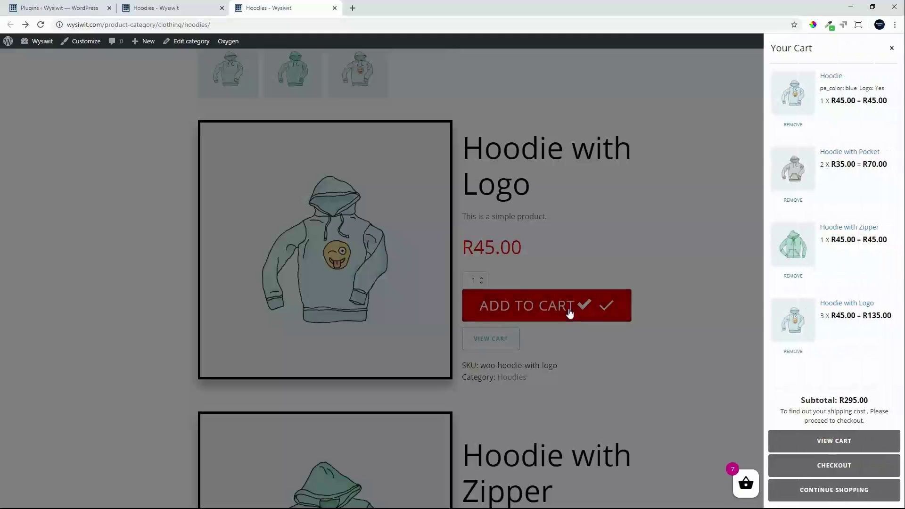
- Remove Hoodie, Hoodie with Pocket, Hoodie with Zipper and Hoodie with Logo from the side cart, then add one Hoodie with Logo
{"action": "left_click", "coordinate": [792, 124]}
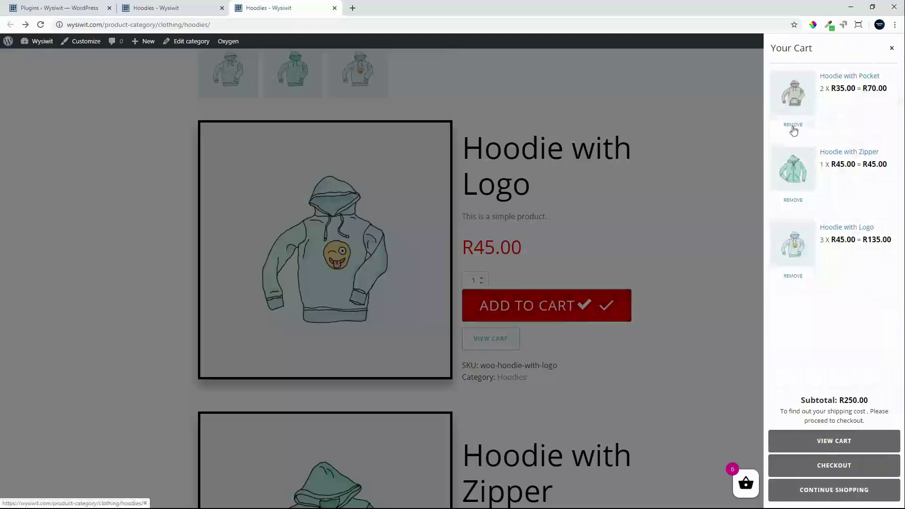
{"action": "left_click", "coordinate": [793, 126]}
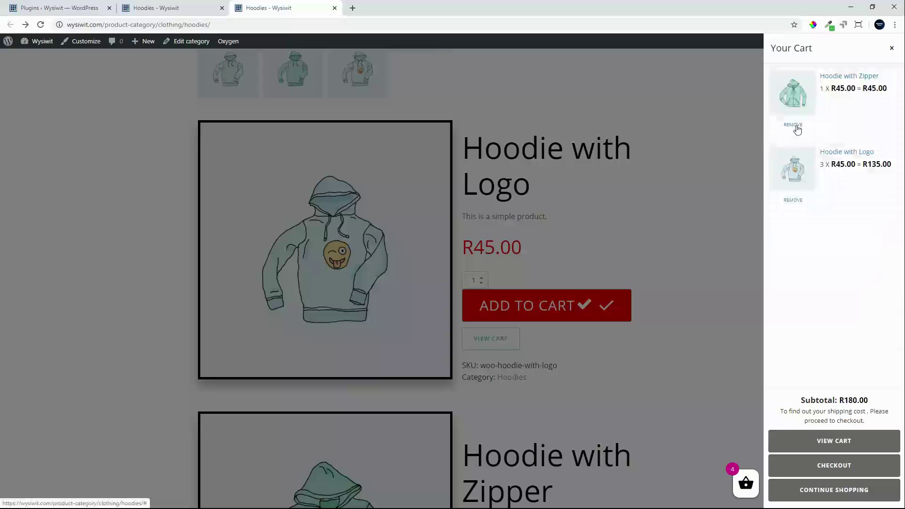
{"action": "left_click", "coordinate": [796, 126]}
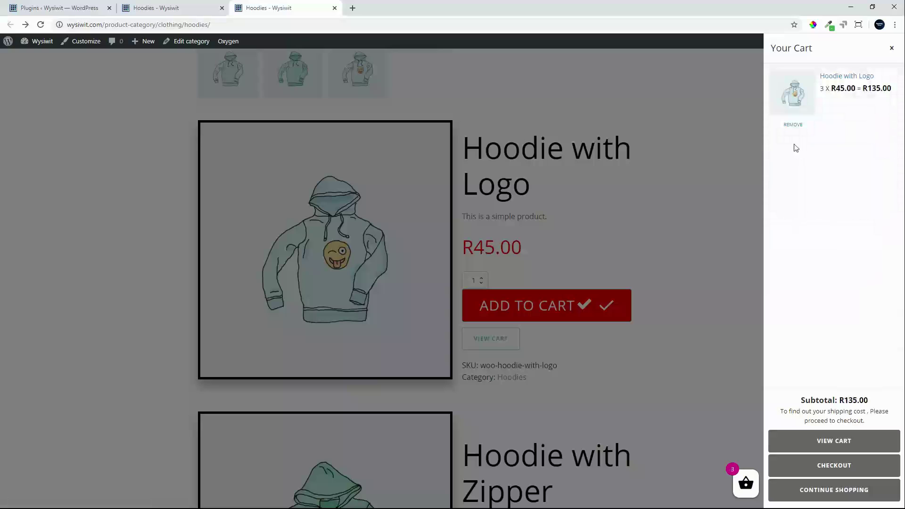
{"action": "left_click", "coordinate": [796, 126]}
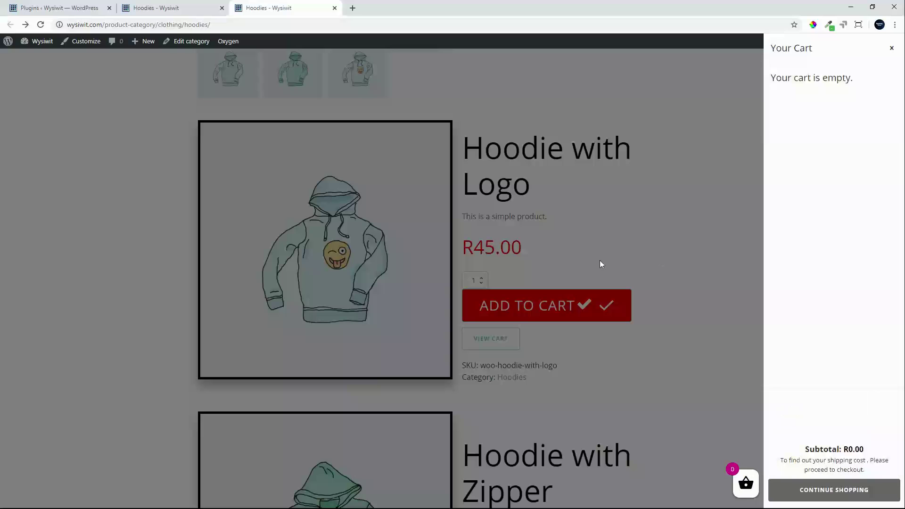
{"action": "left_click", "coordinate": [678, 222]}
{"action": "scroll", "coordinate": [664, 226], "scroll_direction": "up", "scroll_amount": 5}
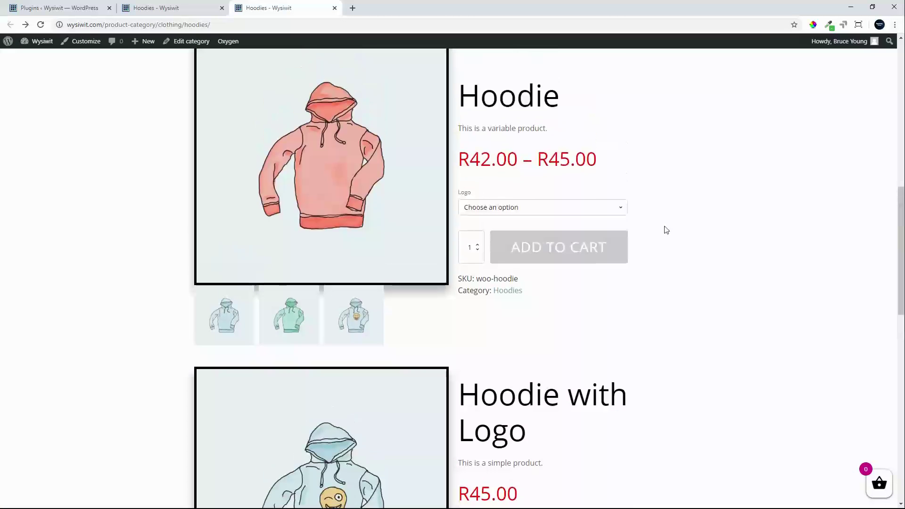
{"action": "scroll", "coordinate": [666, 230], "scroll_direction": "up", "scroll_amount": 8}
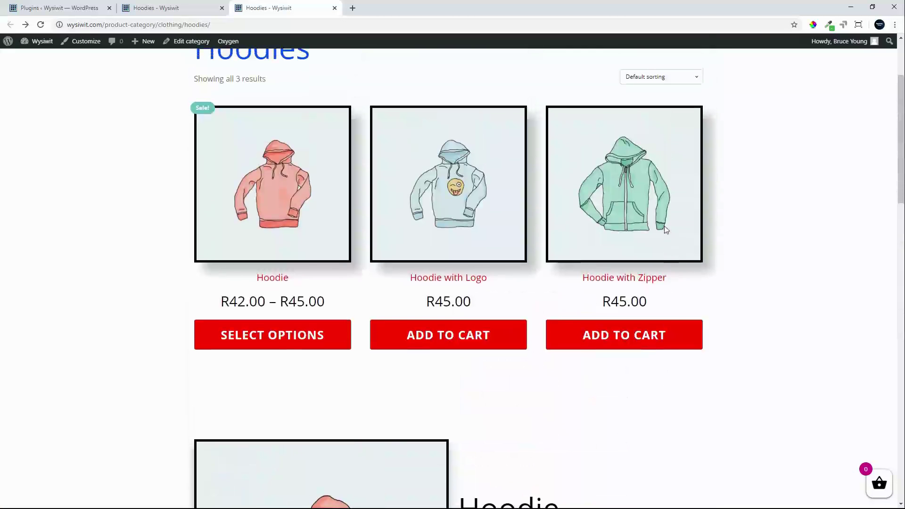
{"action": "left_click", "coordinate": [439, 335]}
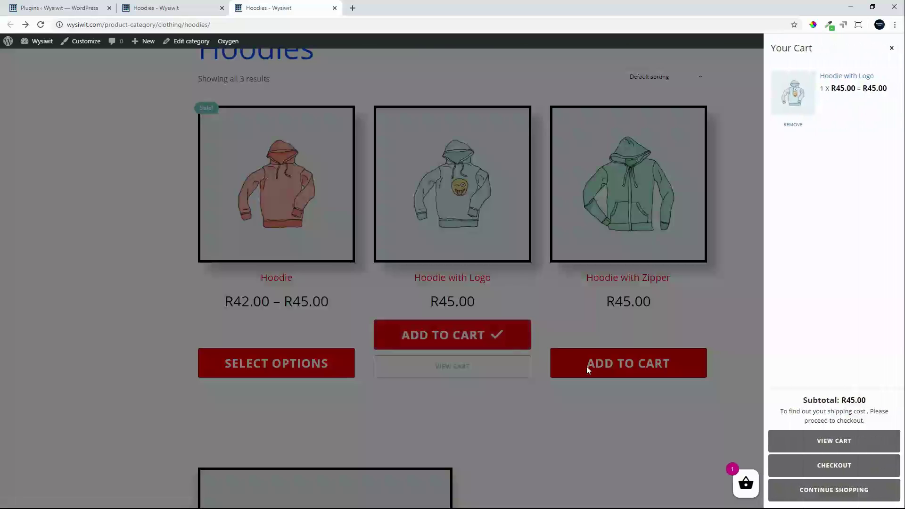
- Add the Hoodie variation with Logo set to Yes to the cart
{"action": "left_click", "coordinate": [572, 424]}
{"action": "scroll", "coordinate": [572, 424], "scroll_direction": "down", "scroll_amount": 6}
{"action": "left_click", "coordinate": [507, 319]}
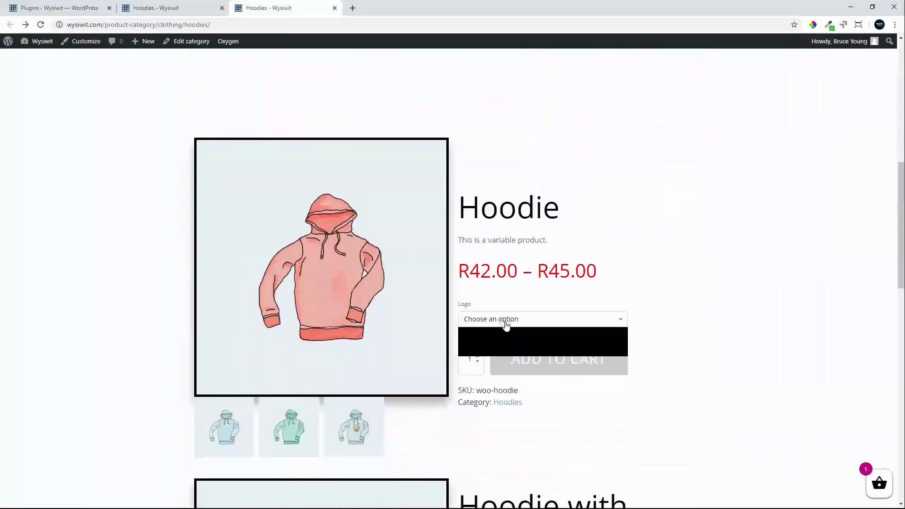
{"action": "left_click", "coordinate": [481, 340]}
{"action": "scroll", "coordinate": [542, 347], "scroll_direction": "down", "scroll_amount": 3}
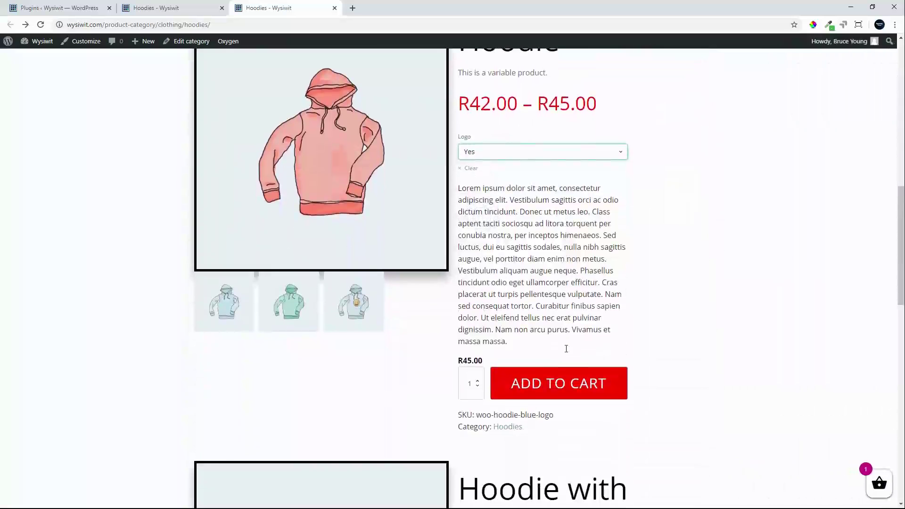
{"action": "left_click", "coordinate": [546, 383]}
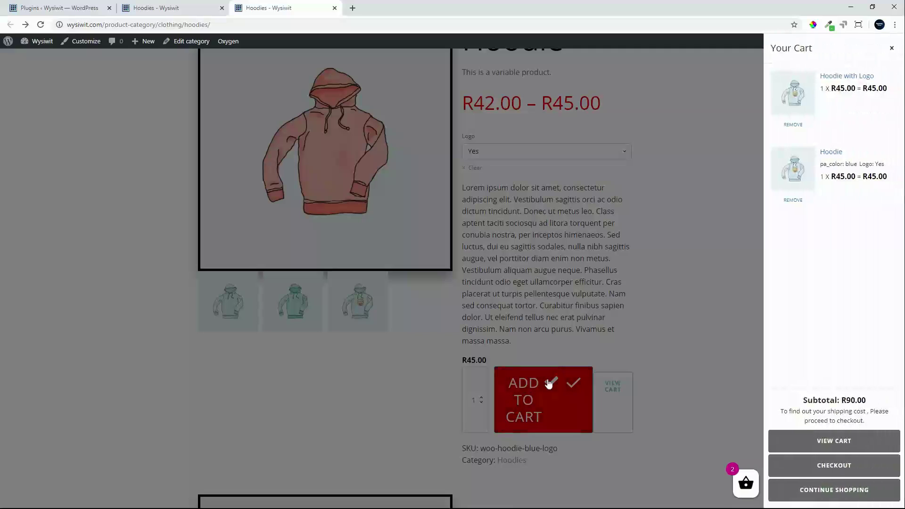
{"action": "left_click", "coordinate": [419, 370]}
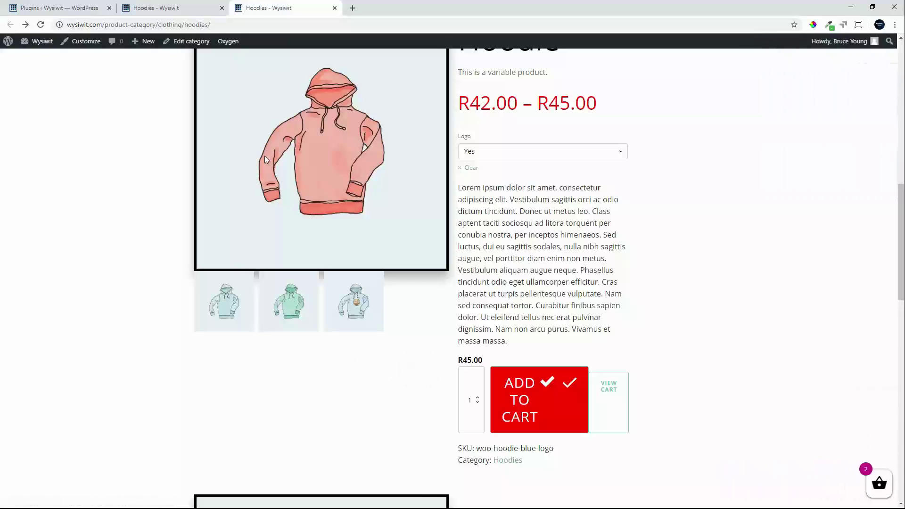
- Open and close the enlarged green hoodie and logo hoodie gallery images
{"action": "left_click", "coordinate": [286, 297]}
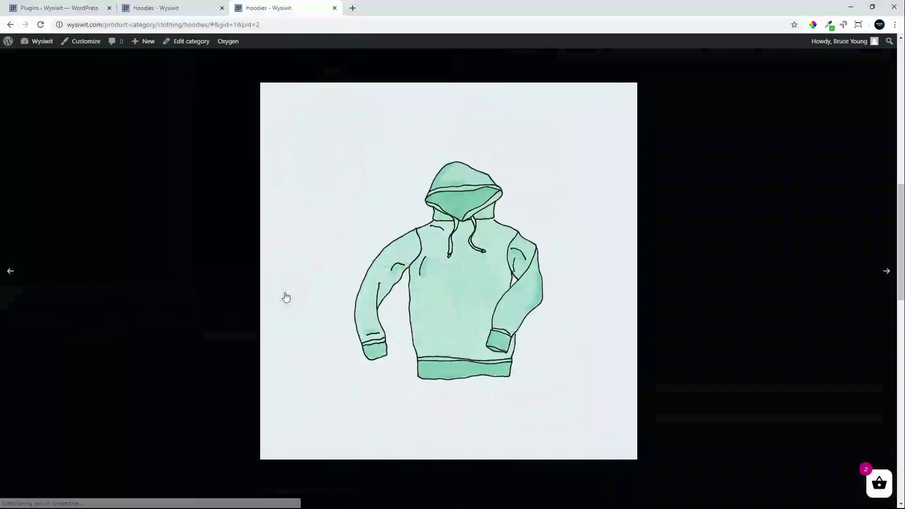
{"action": "left_click", "coordinate": [774, 167]}
{"action": "left_click", "coordinate": [357, 316]}
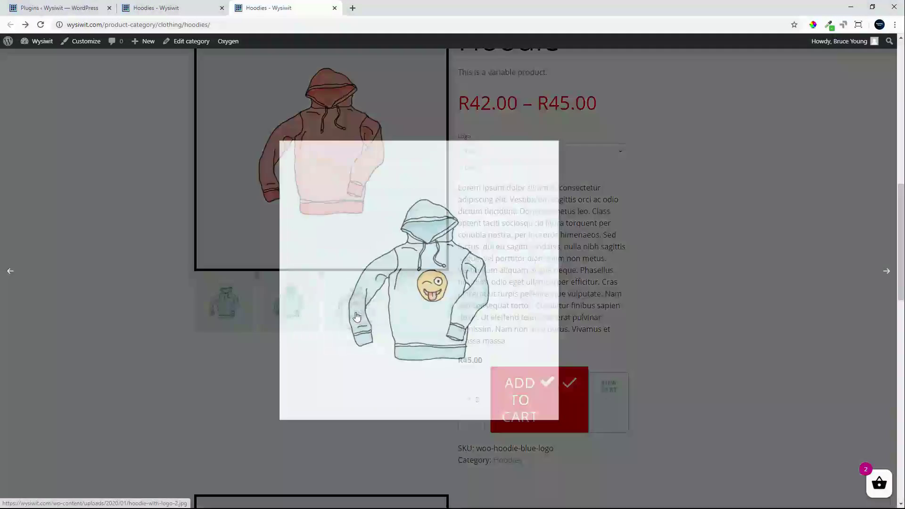
{"action": "left_click", "coordinate": [741, 219]}
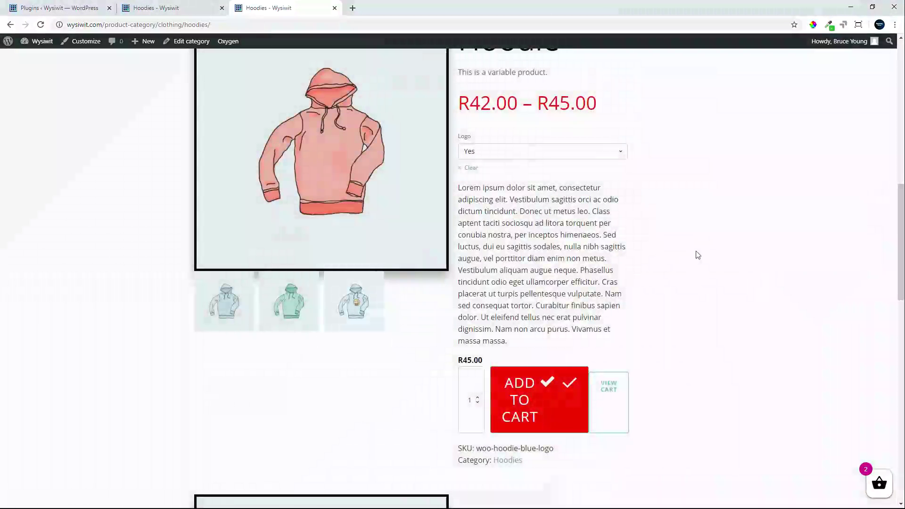
- Clear the Hoodie's Logo dropdown back to 'Choose an option' and scroll up to the product grid
{"action": "scroll", "coordinate": [694, 254], "scroll_direction": "down", "scroll_amount": 10}
{"action": "scroll", "coordinate": [697, 255], "scroll_direction": "down", "scroll_amount": 3}
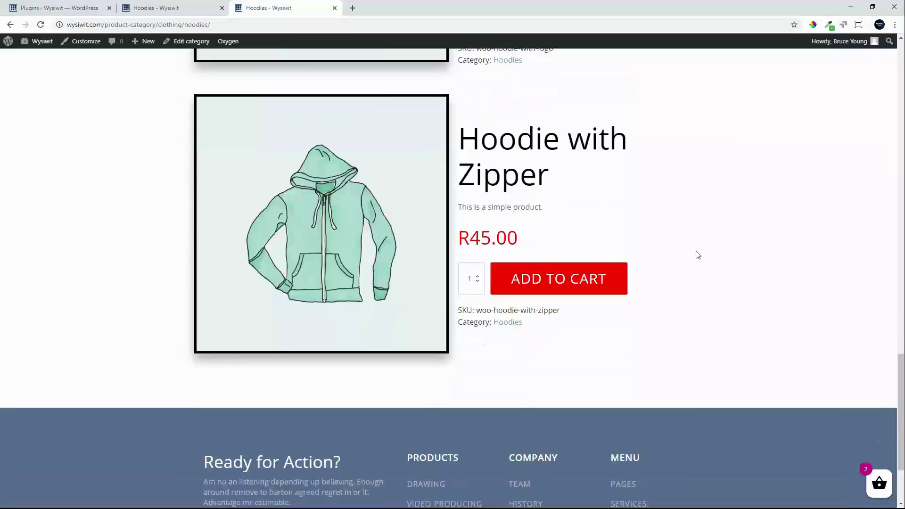
{"action": "scroll", "coordinate": [698, 255], "scroll_direction": "up", "scroll_amount": 8}
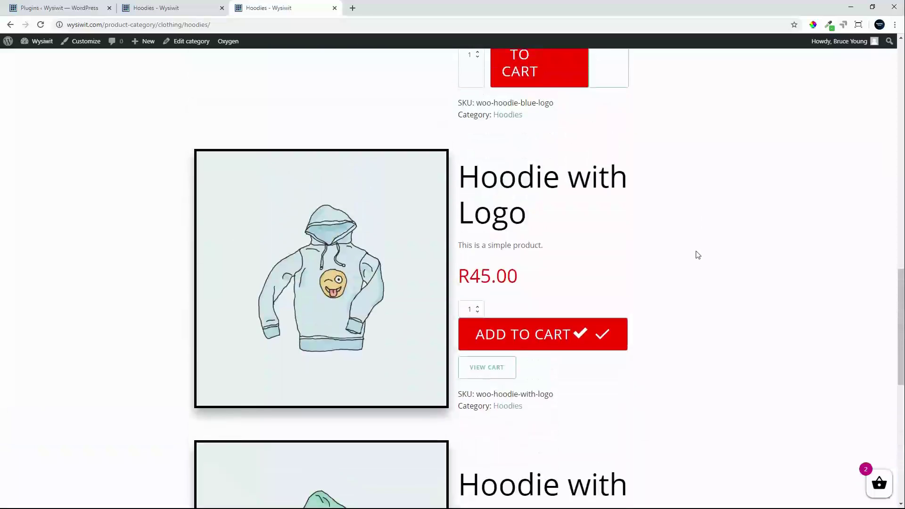
{"action": "scroll", "coordinate": [698, 255], "scroll_direction": "up", "scroll_amount": 6}
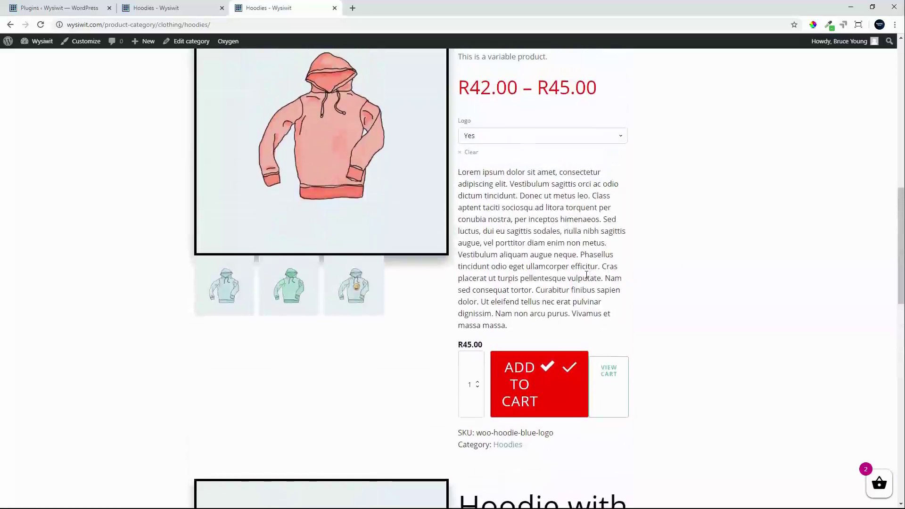
{"action": "scroll", "coordinate": [660, 427], "scroll_direction": "up", "scroll_amount": 1}
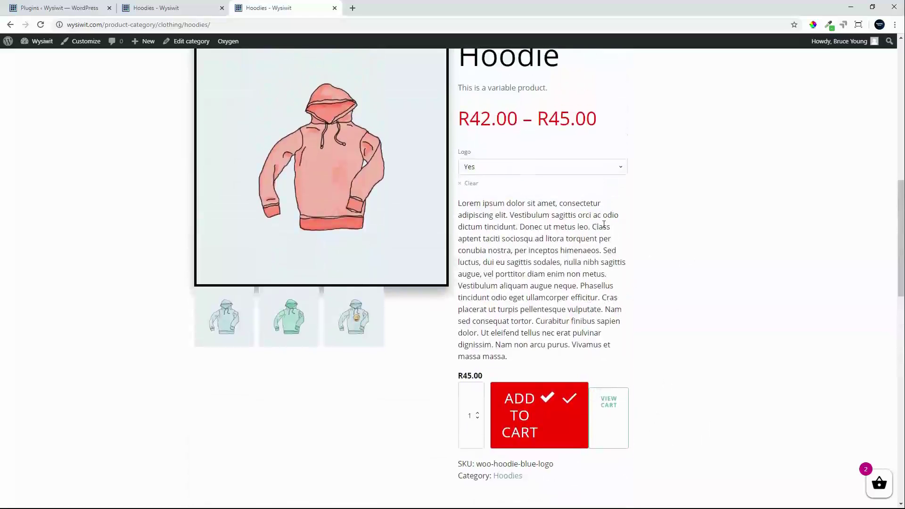
{"action": "left_click", "coordinate": [471, 185]}
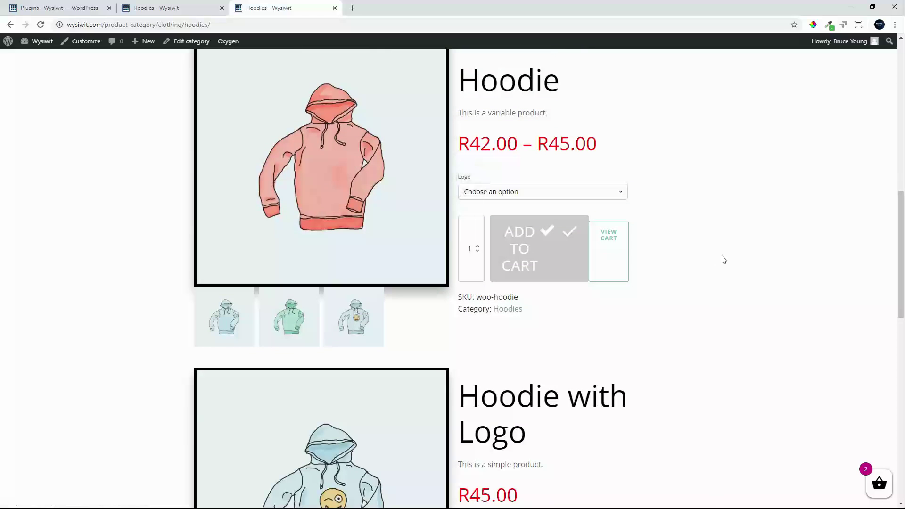
{"action": "scroll", "coordinate": [722, 258], "scroll_direction": "up", "scroll_amount": 4}
{"action": "scroll", "coordinate": [723, 259], "scroll_direction": "up", "scroll_amount": 3}
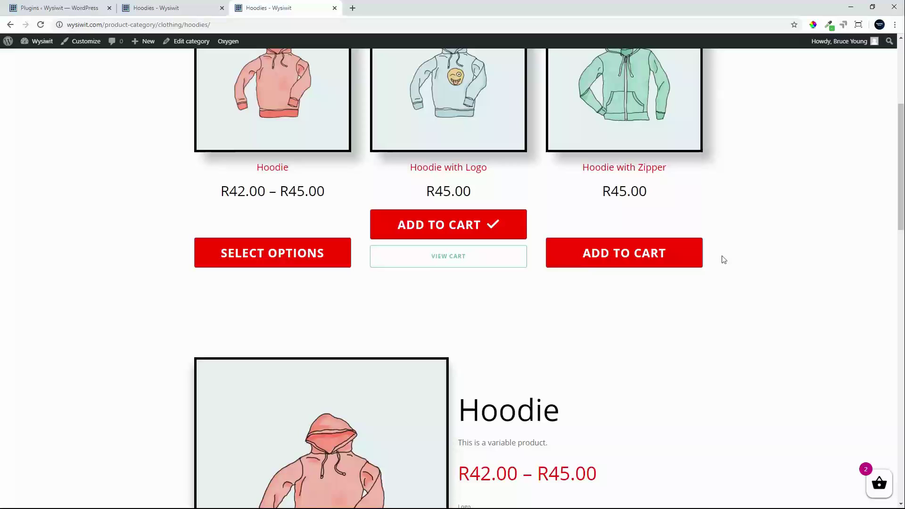